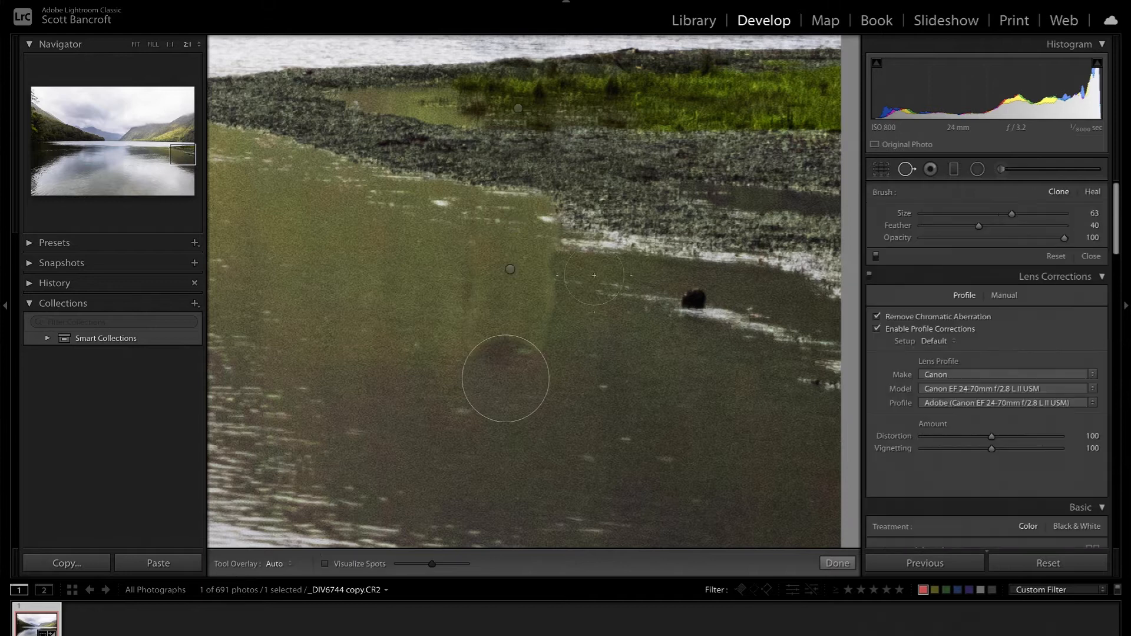
Retouch the hard vertical edge of the cloned water patch with a size 18, feather 80 spot stroke in Heal mode
left_click_drag(554, 257, 546, 349)
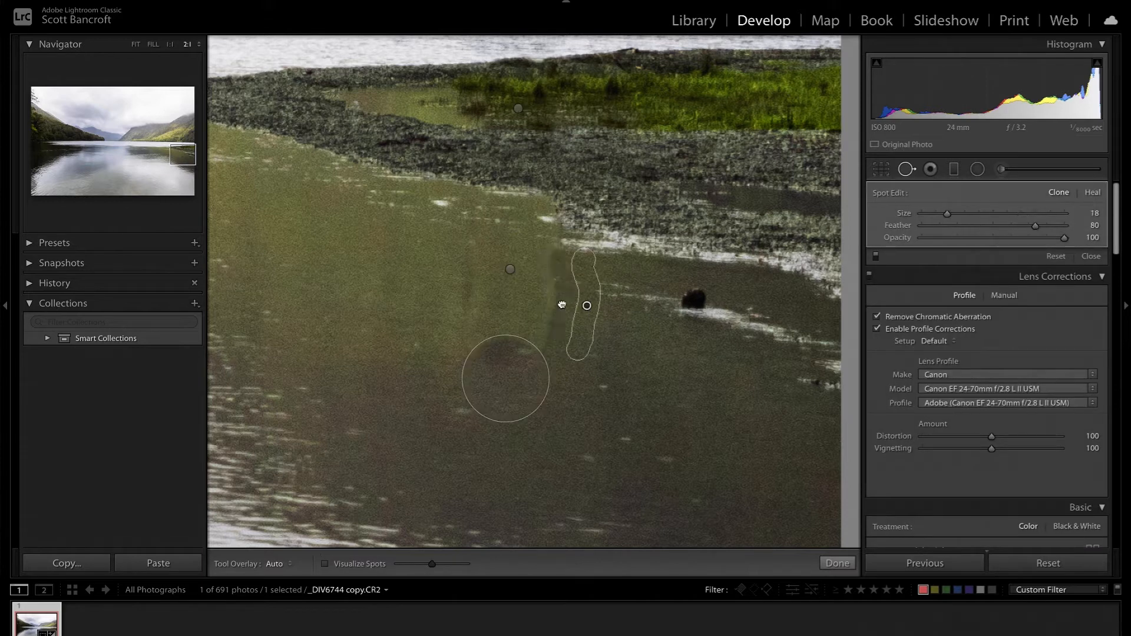
left_click(1093, 192)
left_click_drag(565, 302, 561, 305)
mouse_move(496, 352)
left_mouse_down()
mouse_move(554, 370)
mouse_move(484, 343)
left_mouse_up()
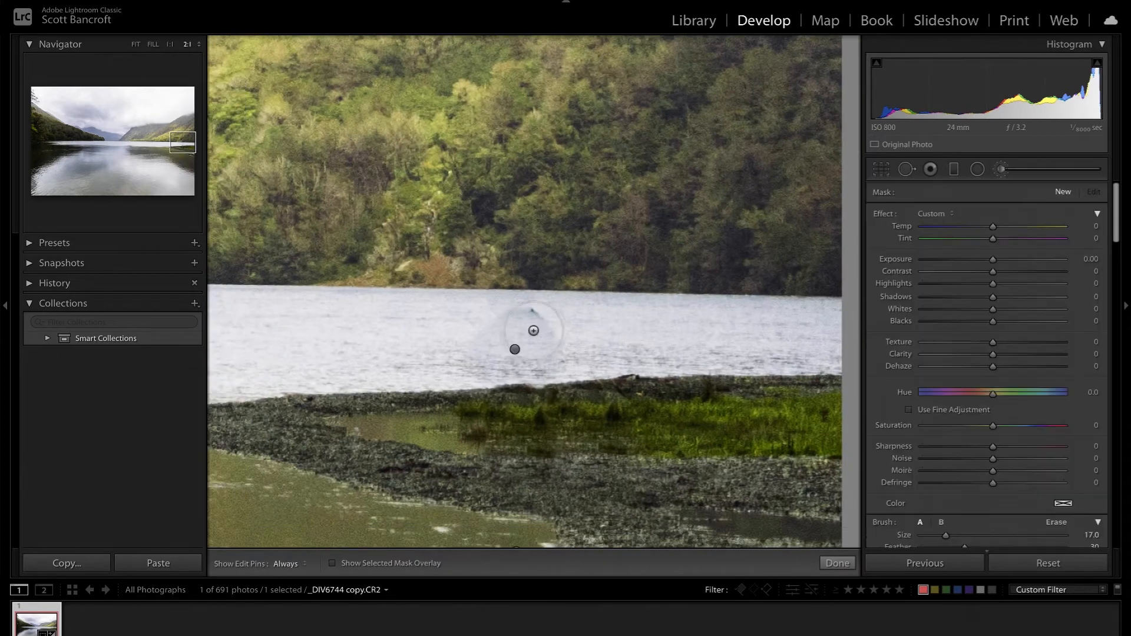
Raise Shadows on the brushed dark mark on the lake and heal its remnant with a size 18, feather 93 spot
left_click_drag(993, 298, 1030, 298)
left_click(906, 169)
left_click(531, 310)
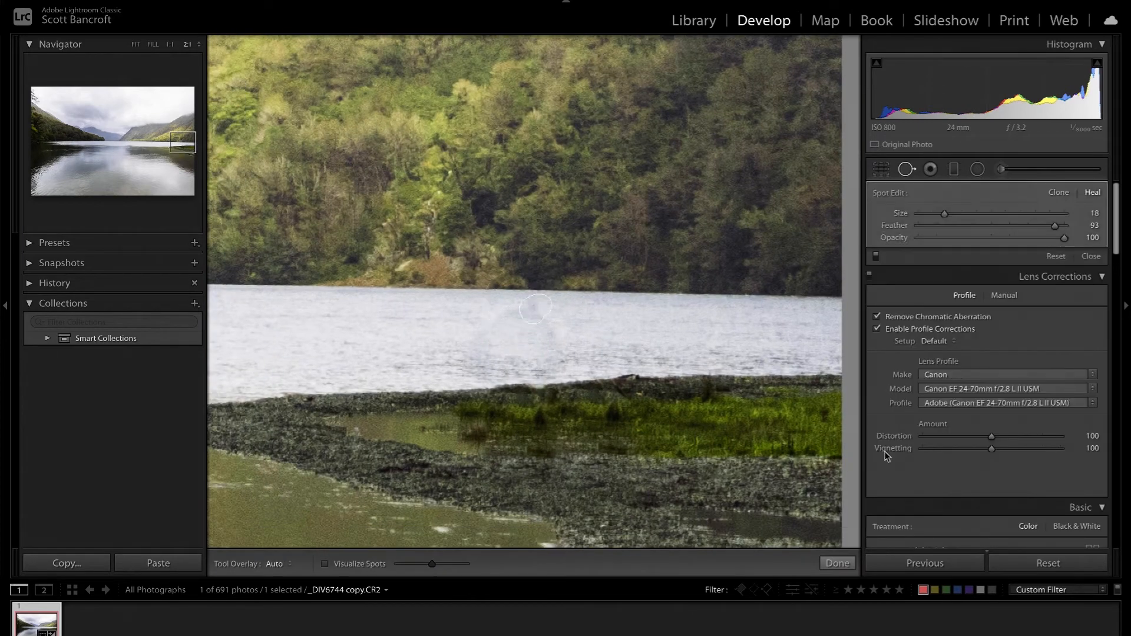
left_click(837, 563)
left_click(136, 44)
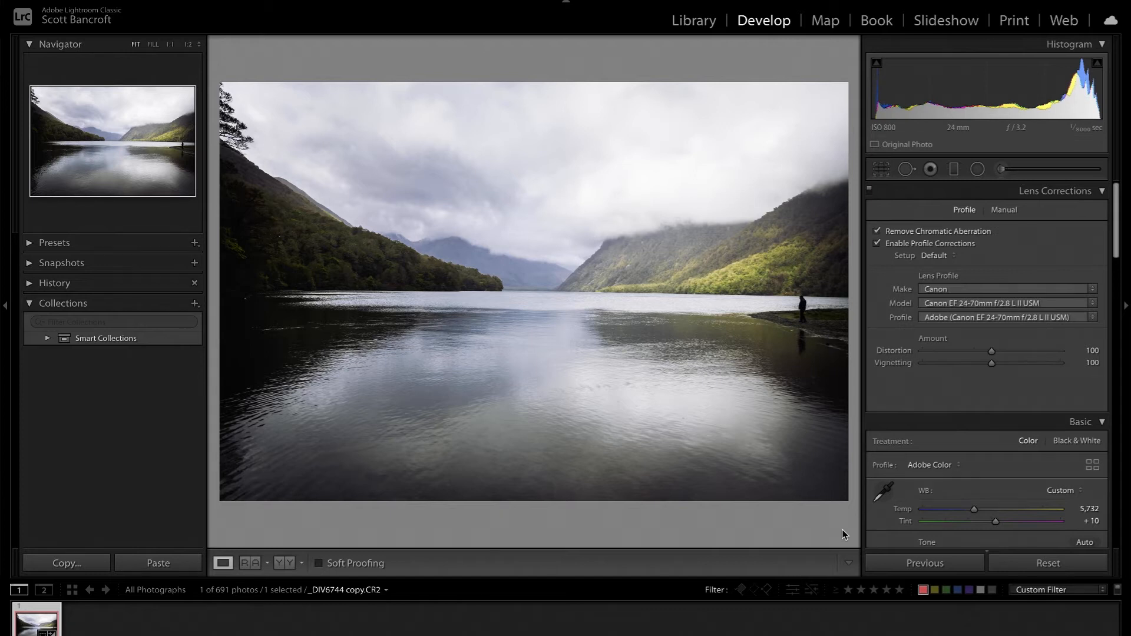
Compare the edited photo with its original, and review the Basic, Tone Curve, HSL/Color, Transform and Effects settings
key("backslash")
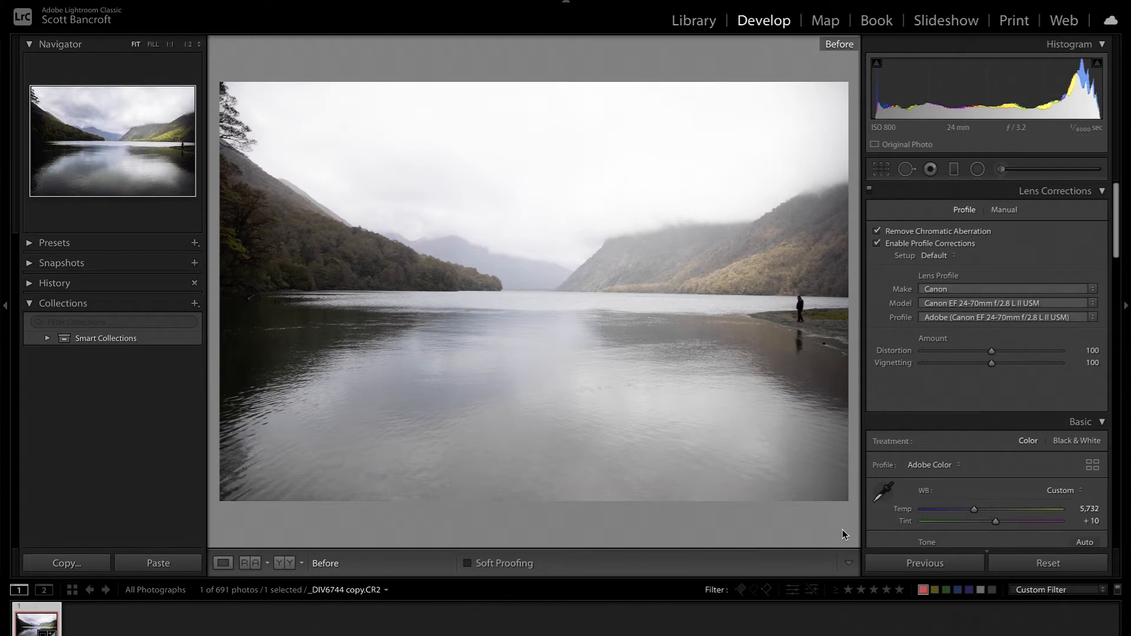
key("backslash")
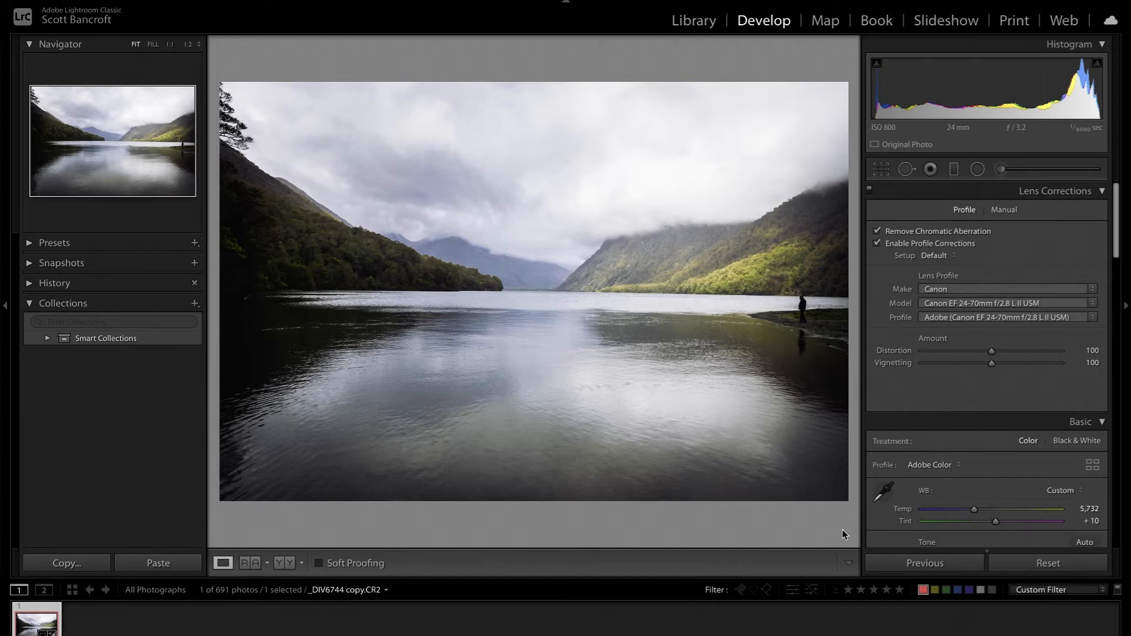
scroll(1044, 494, "down", 5)
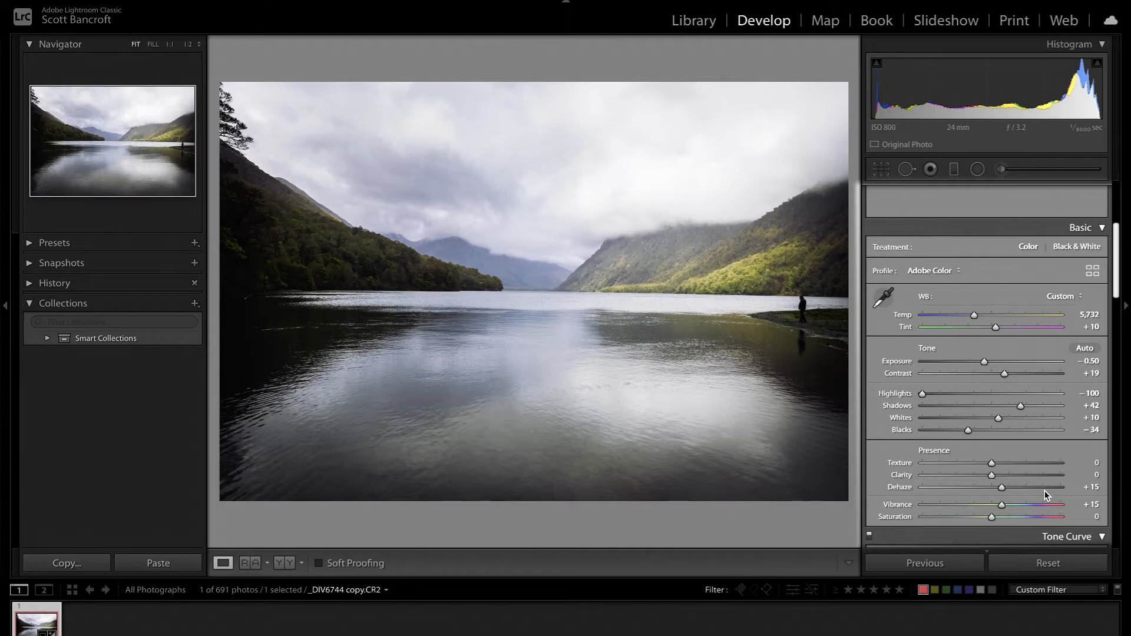
scroll(1044, 491, "down", 5)
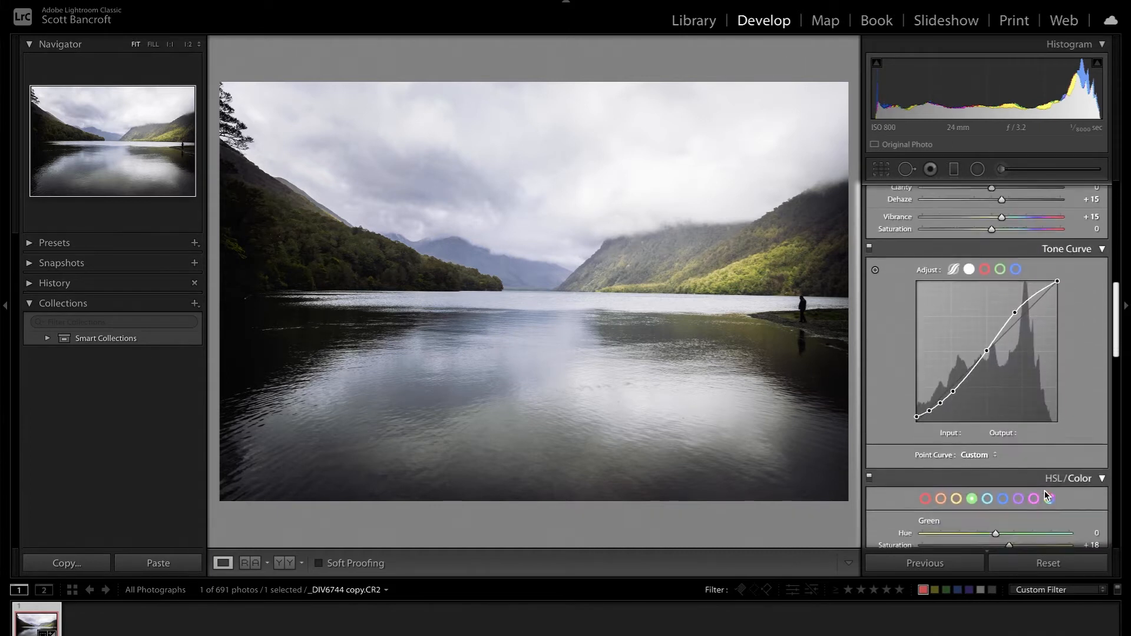
scroll(1044, 490, "down", 3)
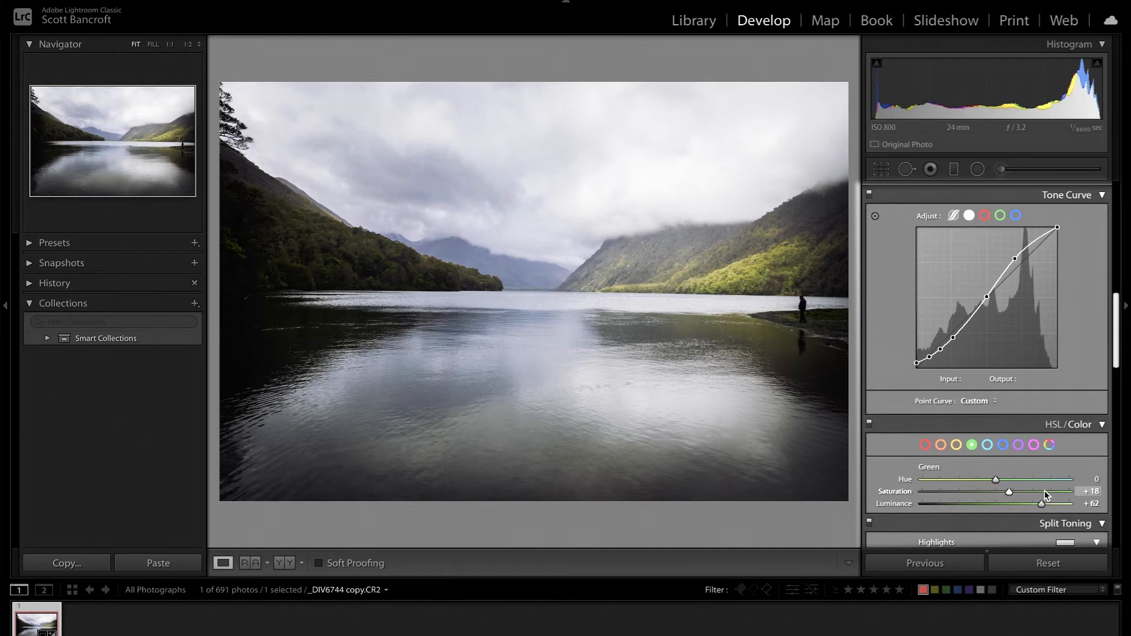
scroll(1044, 493, "down", 15)
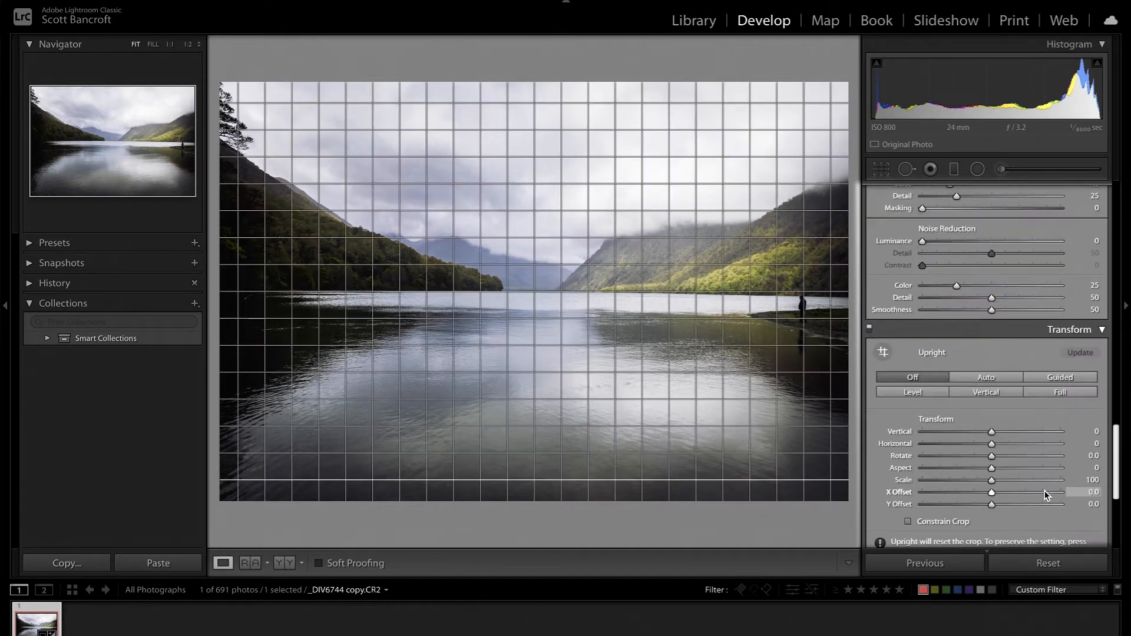
scroll(1045, 495, "down", 8)
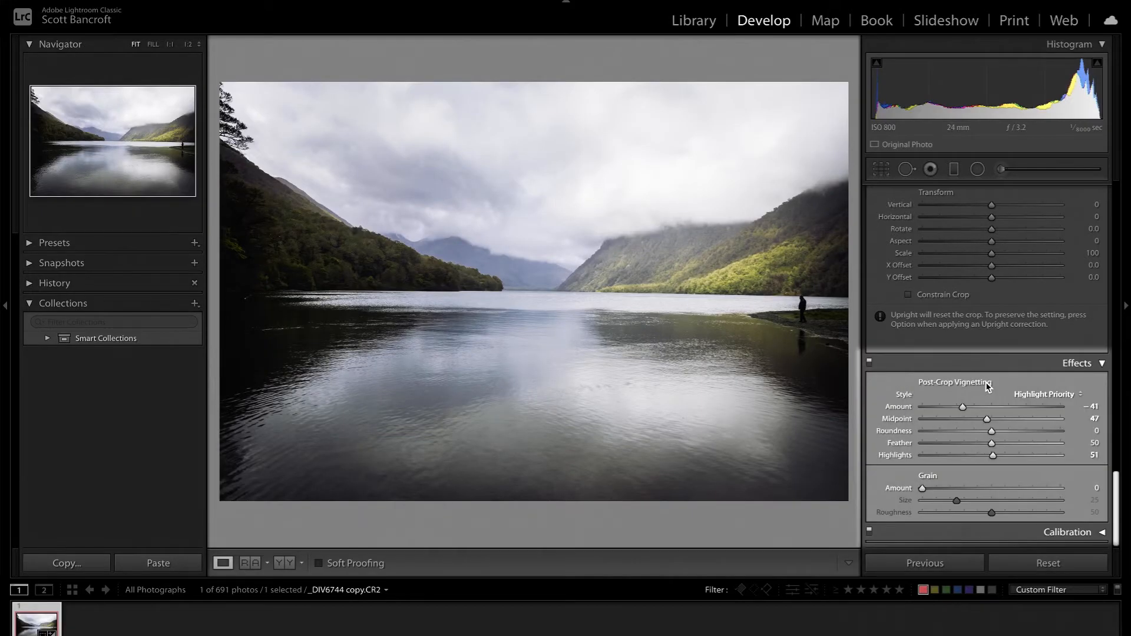
Turn off the photo's Effects adjustments, including the post-crop vignette
left_click(869, 362)
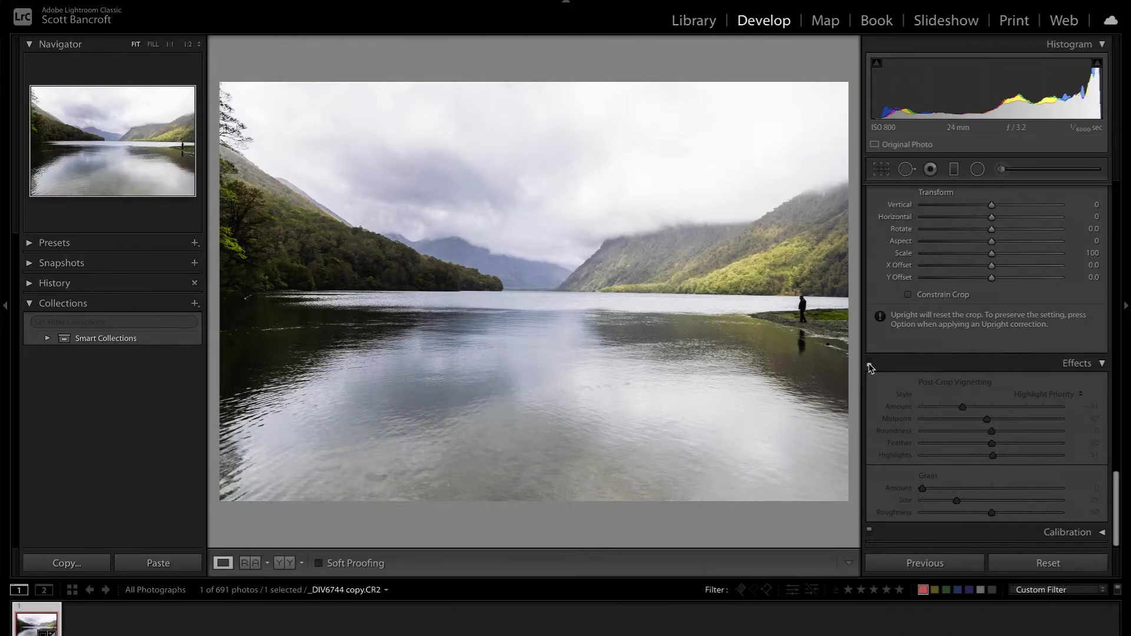
left_click(802, 300)
key("super+equal")
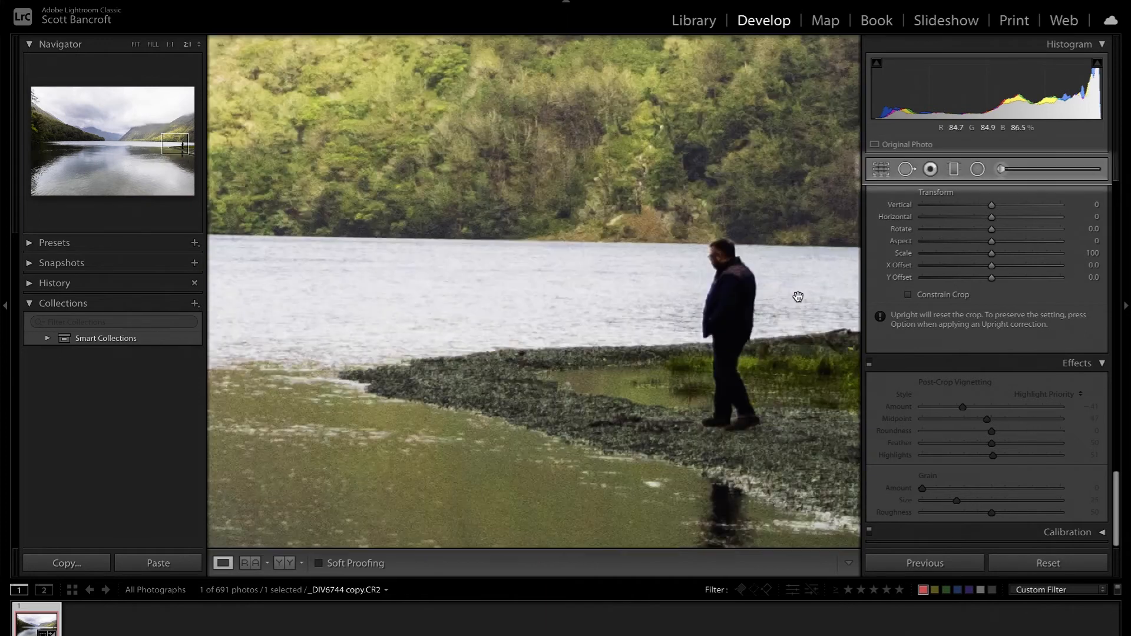
Activate Spot Removal in Clone mode and reduce the brush size to 42
left_click(908, 171)
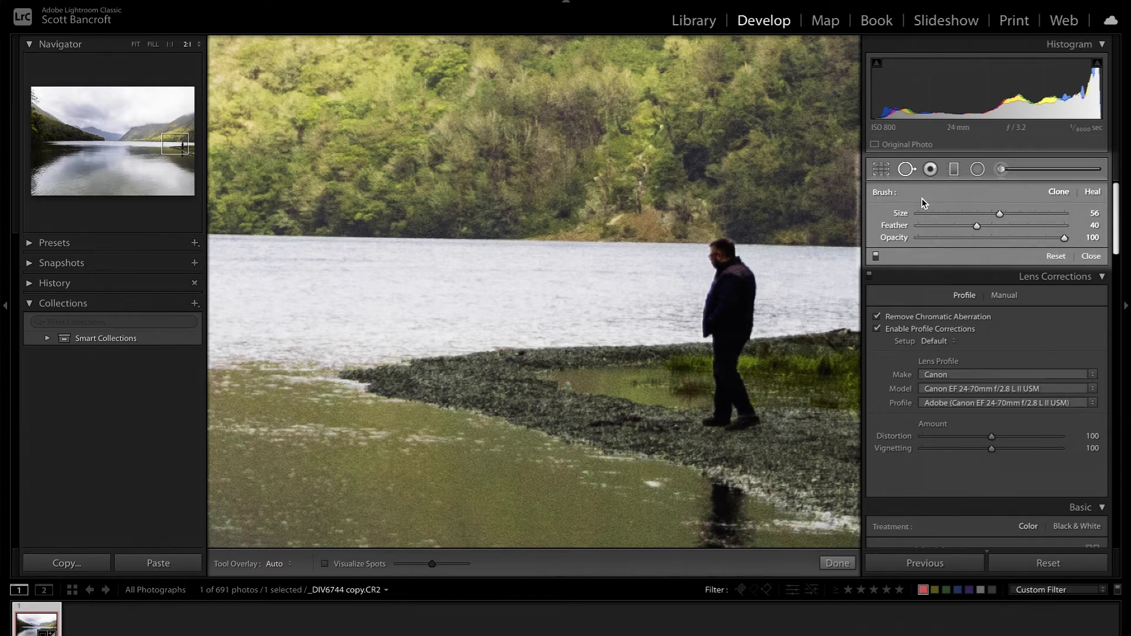
key("bracketleft")
key("bracketleft")
key("bracketleft")
key("bracketleft")
key("bracketleft")
key("bracketleft")
key("bracketleft")
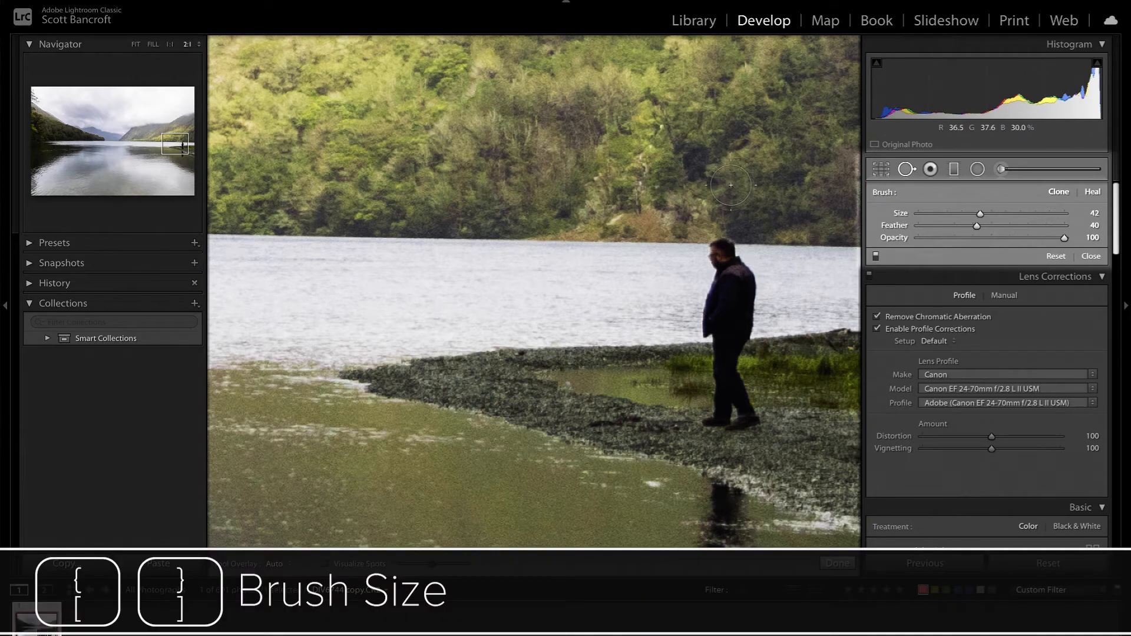
key("bracketright")
key("bracketright")
key("bracketright")
key("bracketright")
key("bracketright")
key("bracketright")
key("bracketleft")
key("bracketleft")
key("bracketleft")
key("bracketleft")
key("bracketleft")
key("bracketleft")
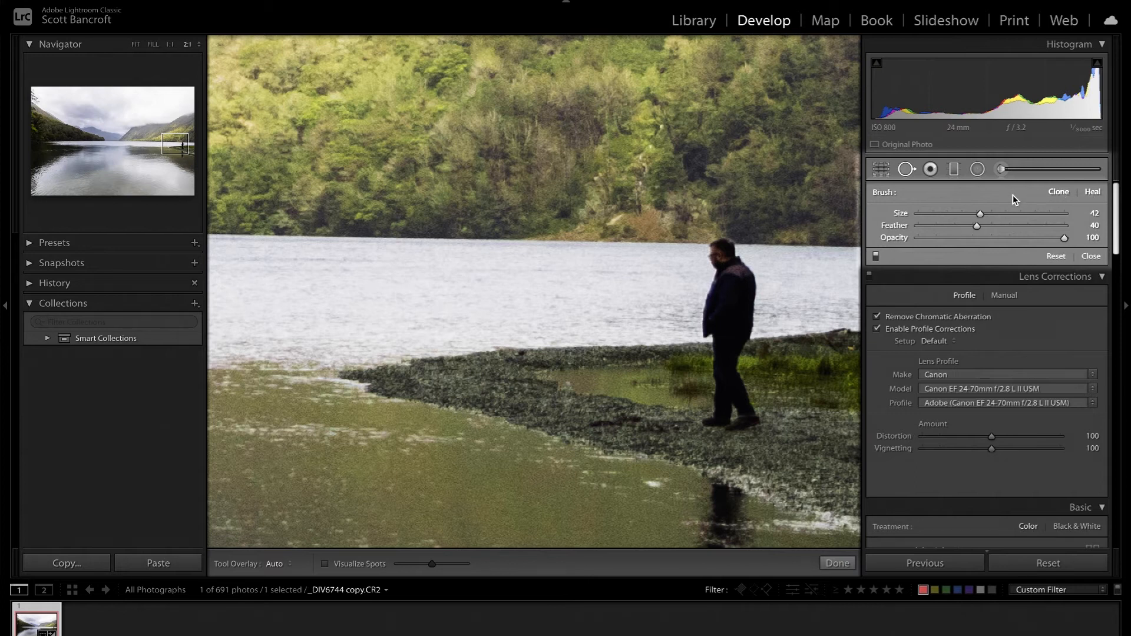
Clone out the man's head with a size 41 spot, sampling the shoreline just to the right of it
left_click(722, 252)
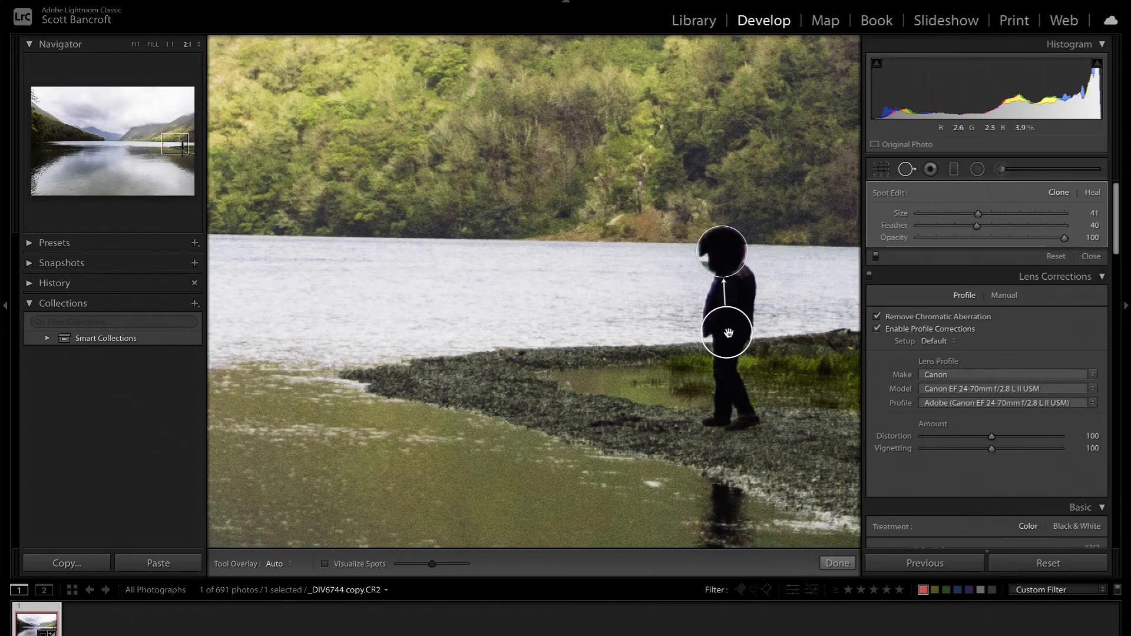
mouse_move(726, 330)
left_mouse_down()
mouse_move(809, 247)
mouse_move(794, 251)
left_mouse_up()
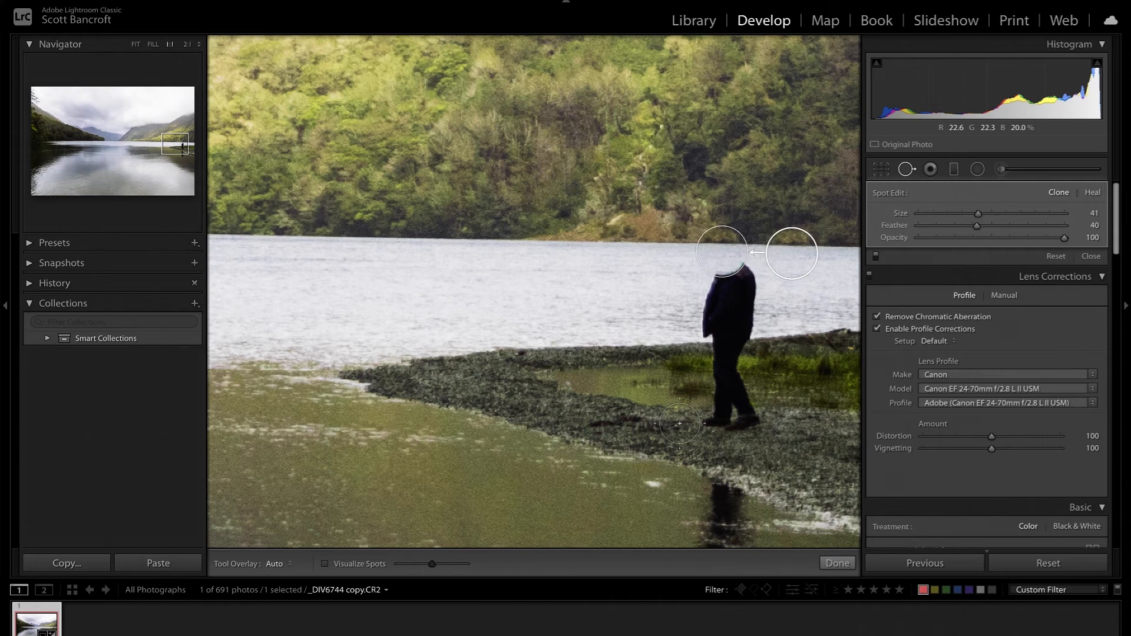
key("ctrl+minus")
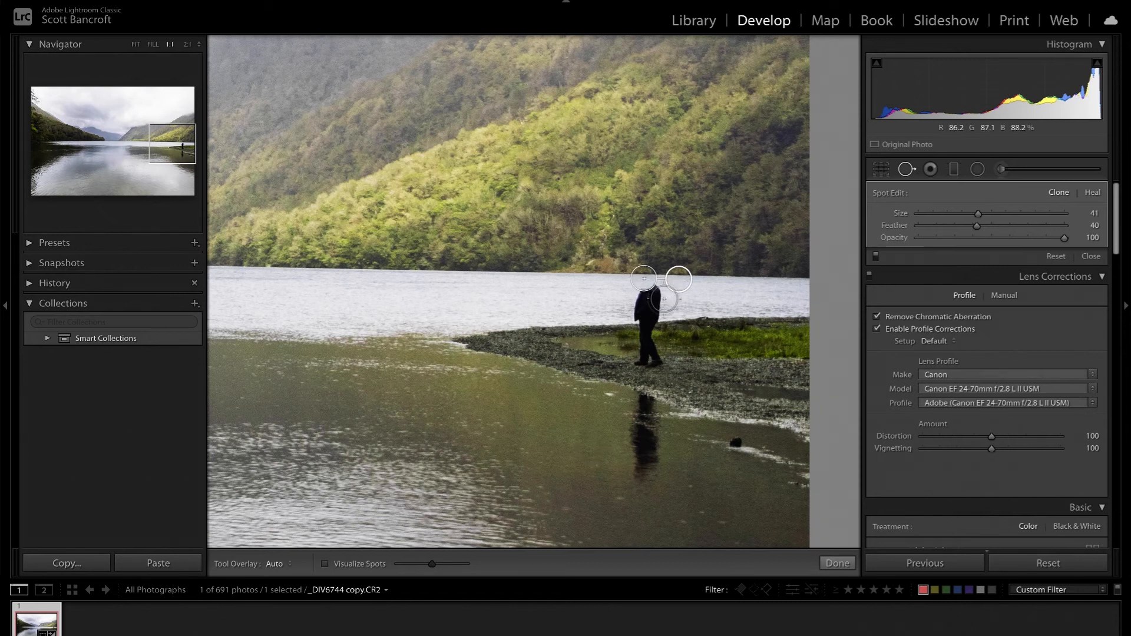
key("super+equal")
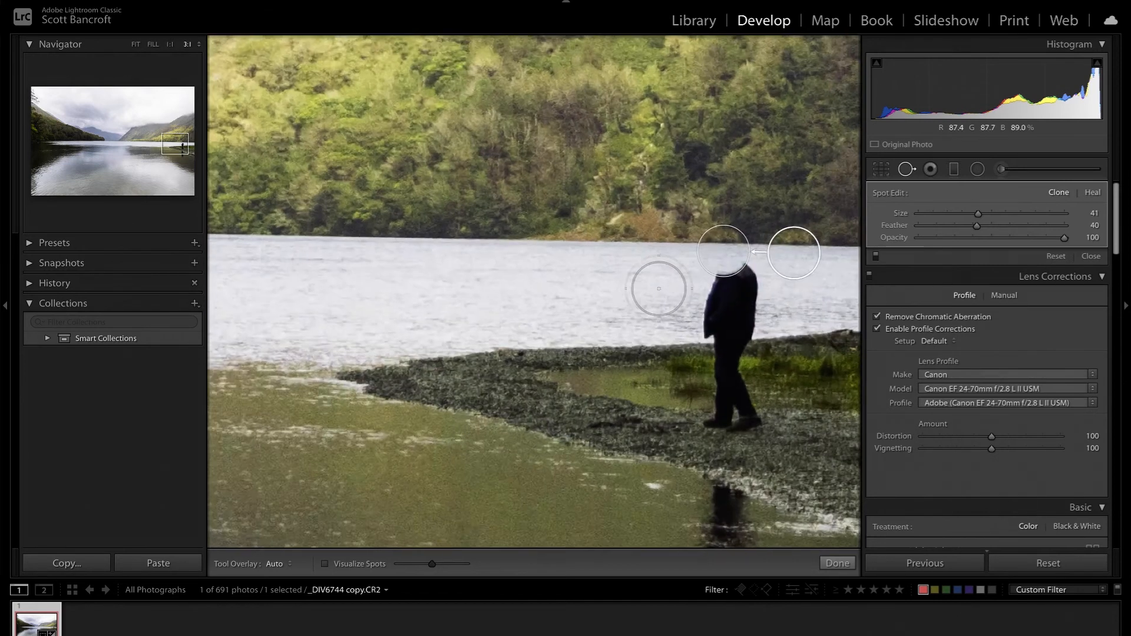
key("super+equal")
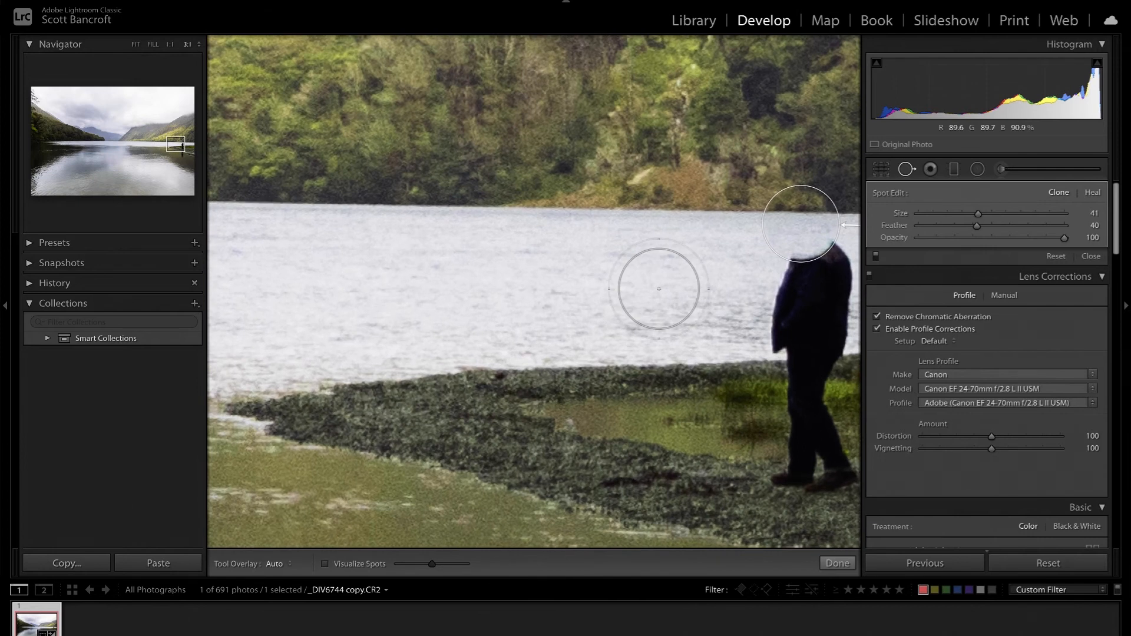
scroll(658, 289, "up", 2)
key("super+minus")
key("super+minus")
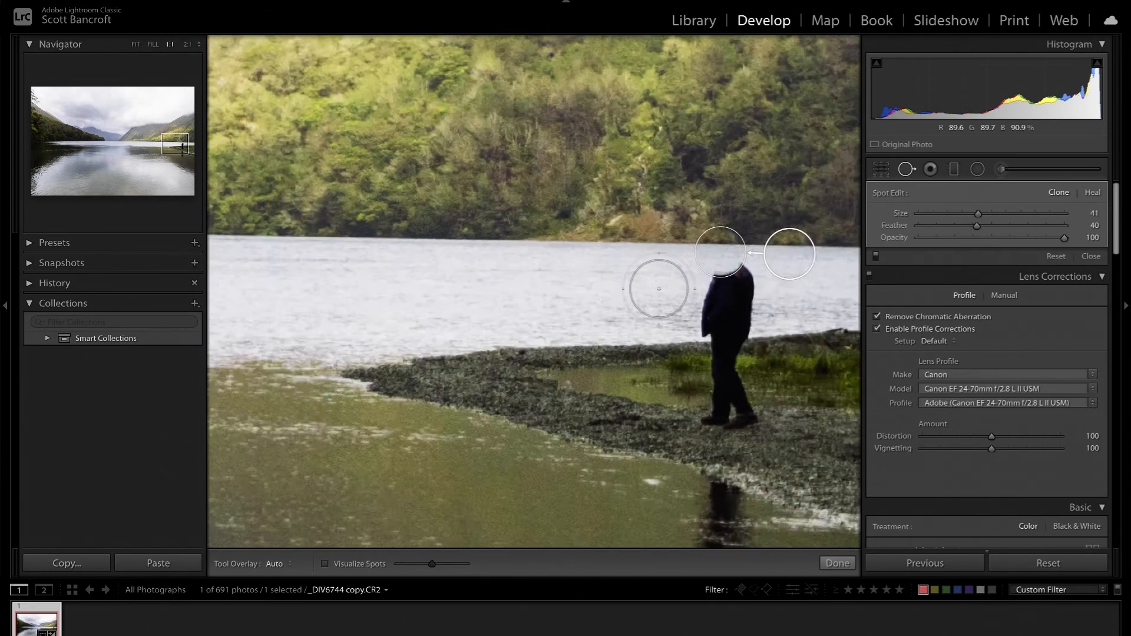
Clone out the man's torso and legs with size 51 strokes, sampling the lake and grassy bank to the right
mouse_move(655, 294)
left_mouse_down()
mouse_move(634, 309)
mouse_move(707, 302)
left_mouse_up()
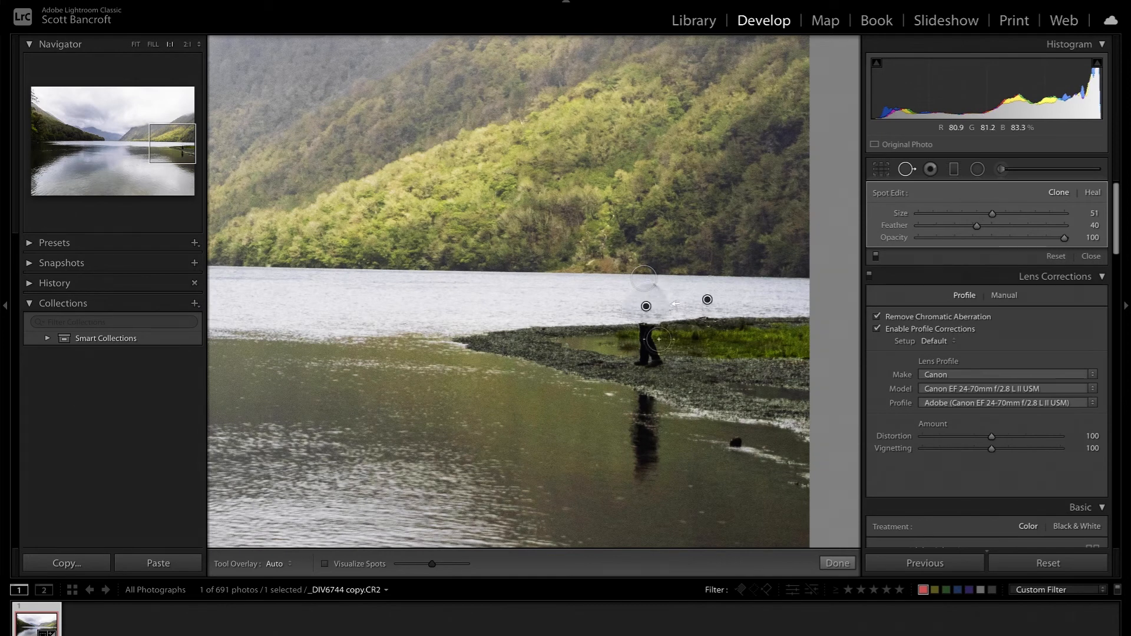
left_click_drag(647, 325, 649, 364)
mouse_move(723, 383)
left_mouse_down()
mouse_move(671, 333)
mouse_move(586, 358)
mouse_move(682, 344)
left_mouse_up()
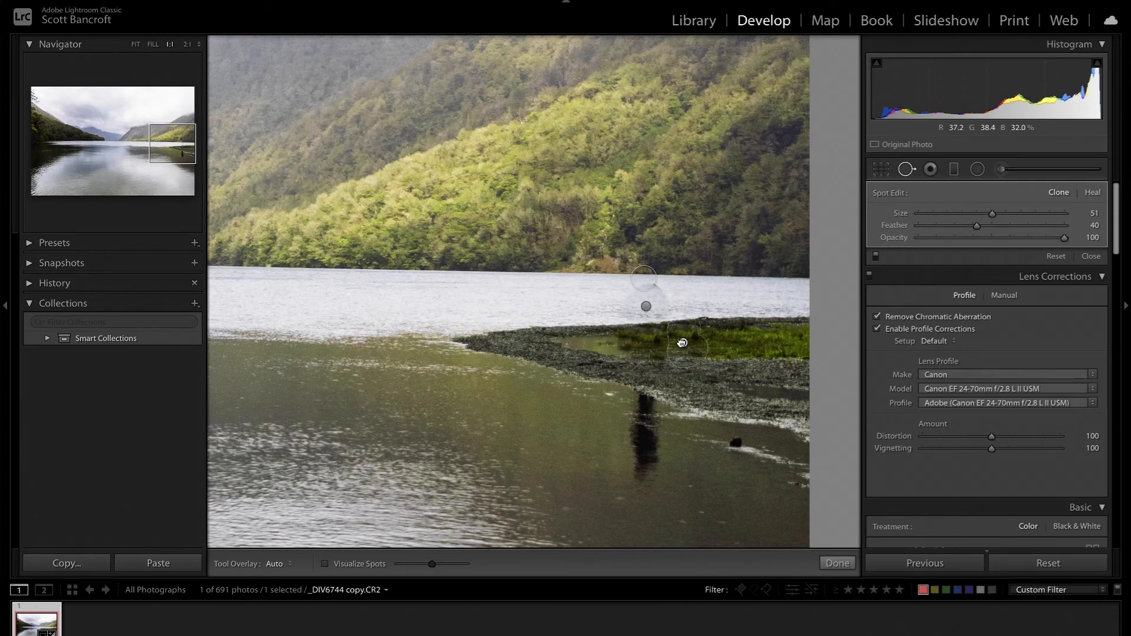
Clone out the man's reflection with a size 70 stroke, sampling the water directly to its left
key("super+equal")
mouse_move(740, 372)
left_mouse_down()
mouse_move(516, 370)
mouse_move(559, 96)
left_mouse_up()
left_click_drag(514, 224, 512, 327)
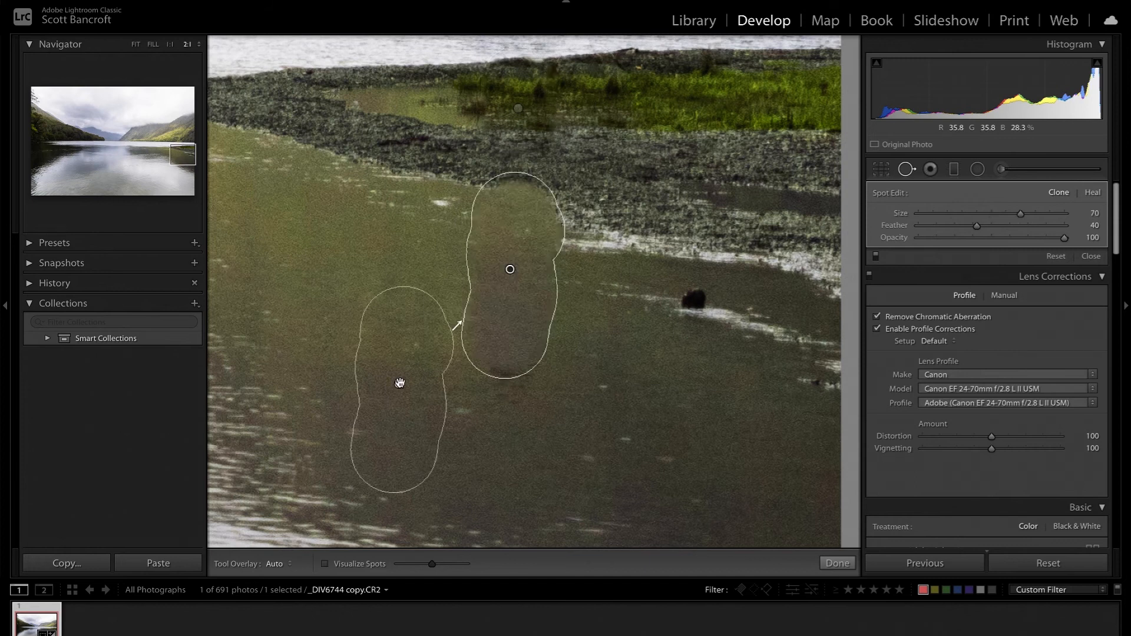
mouse_move(399, 384)
left_mouse_down()
mouse_move(409, 212)
mouse_move(405, 253)
left_mouse_up()
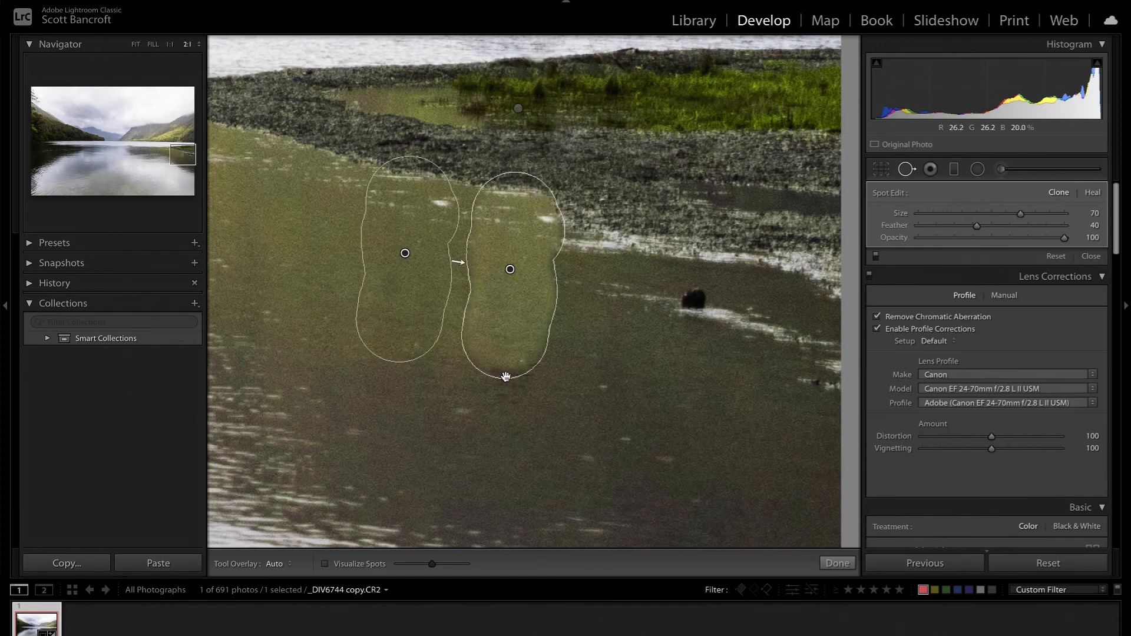
Clone over the dark remnant at the reflection's lower end with a size 70 spot, sampling water to the lower left
left_click(506, 379)
mouse_move(588, 310)
left_mouse_down()
mouse_move(586, 373)
mouse_move(589, 353)
mouse_move(407, 373)
mouse_move(440, 436)
left_mouse_up()
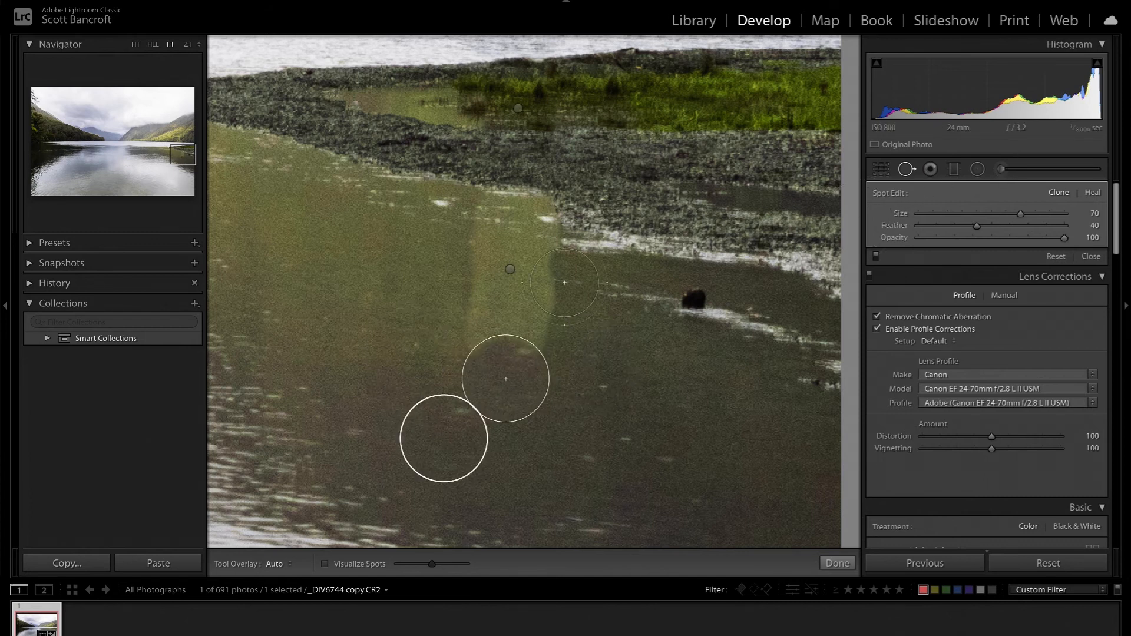
key("ctrl+minus")
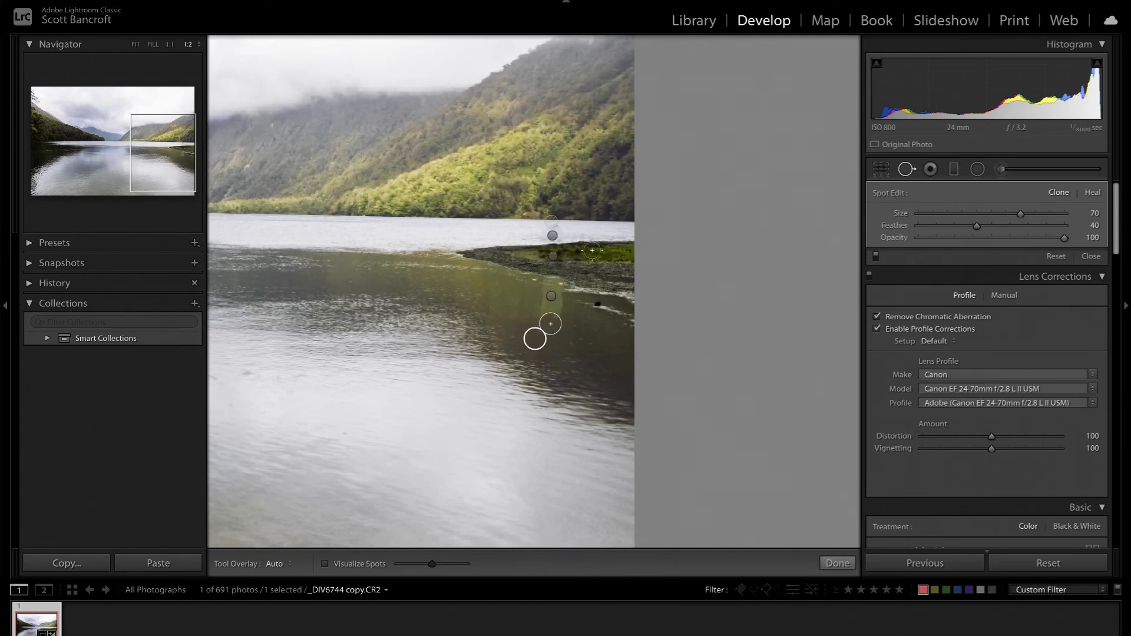
key("ctrl+equal")
key("ctrl+equal")
key("ctrl+equal")
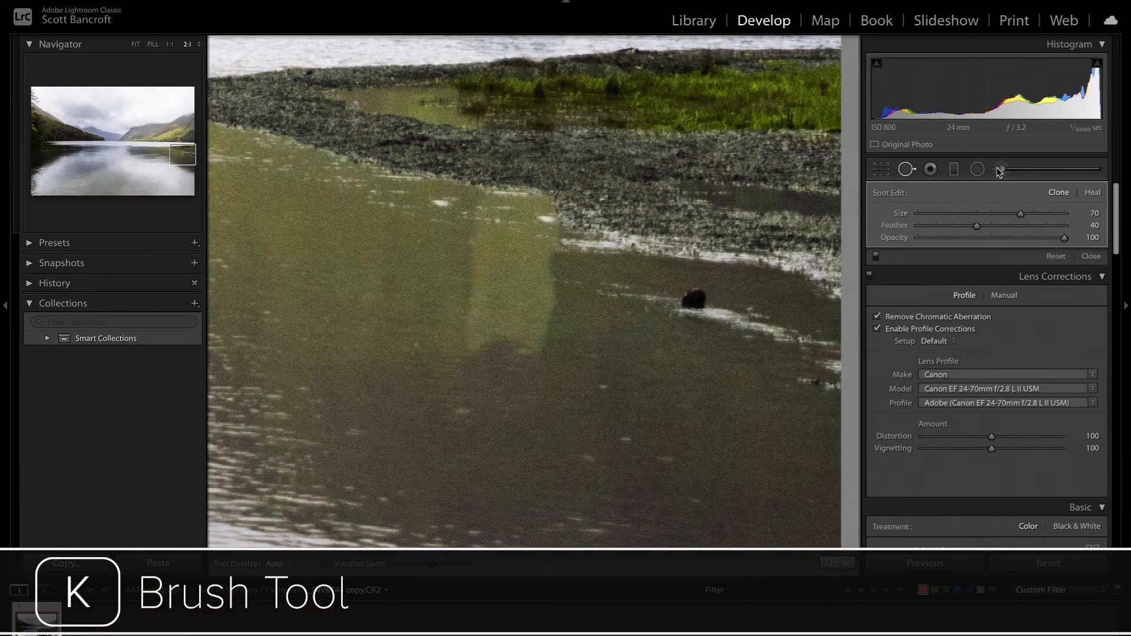
Paint an Adjustment Brush mask over the light cloned patch in the water and set its Shadows to -38
key("k")
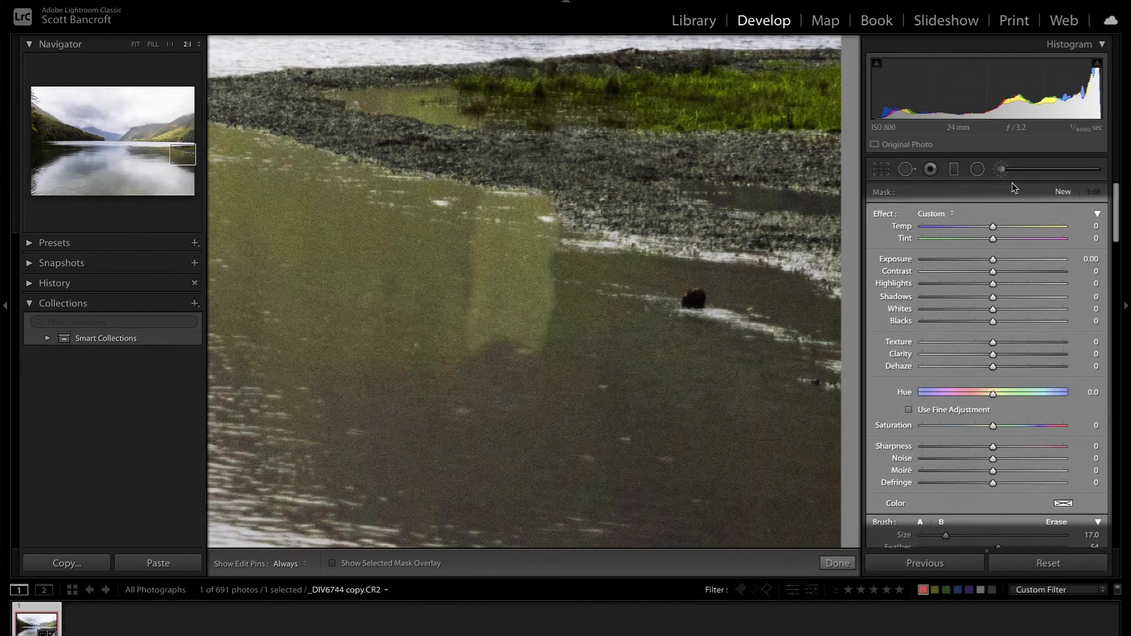
scroll(1103, 252, "down", 5)
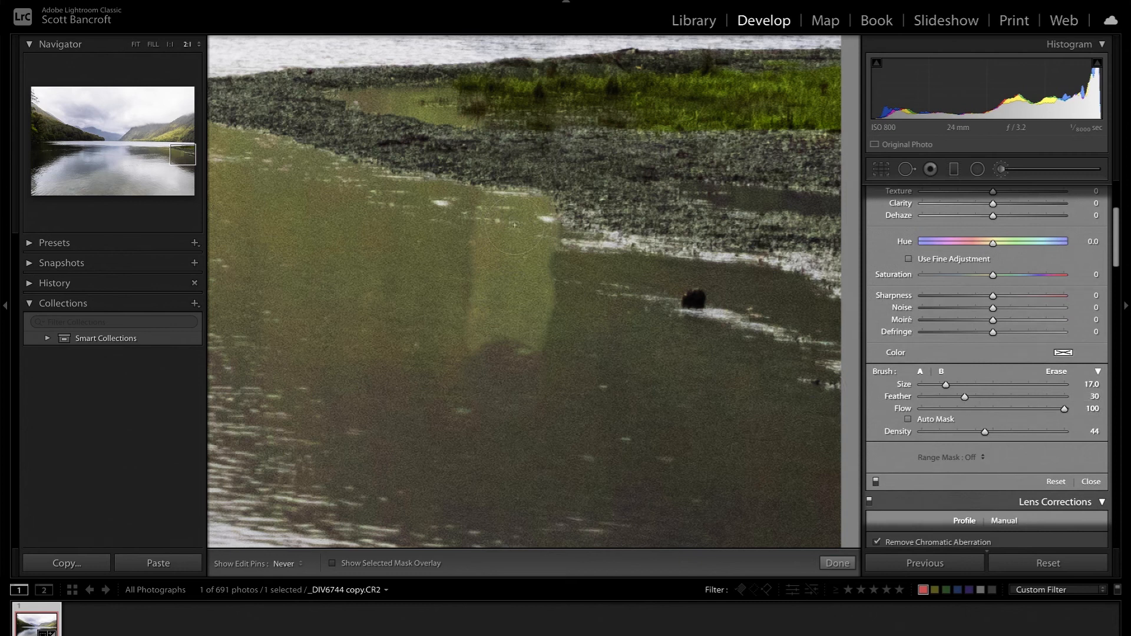
left_click_drag(512, 310, 513, 330)
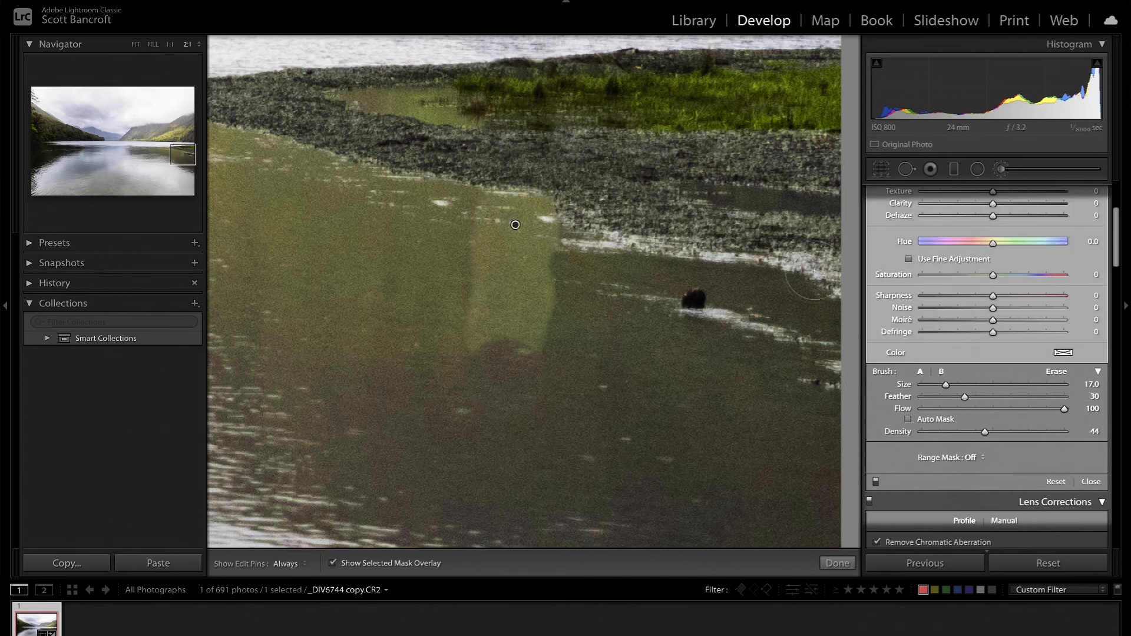
left_click_drag(1116, 245, 1116, 220)
left_click_drag(992, 299, 967, 306)
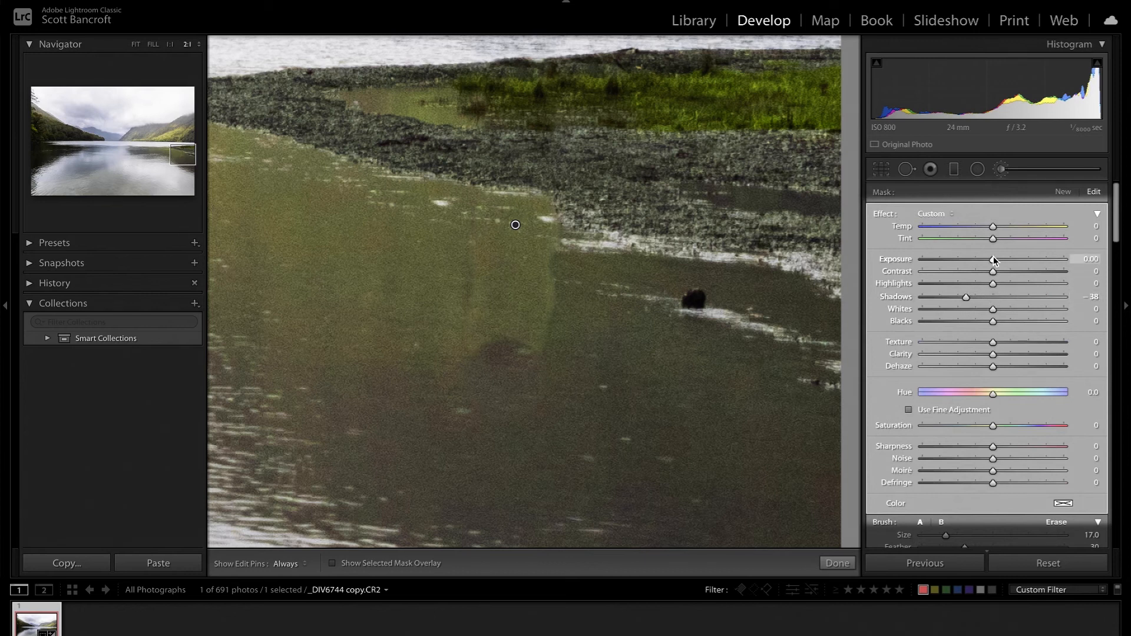
Heal the vertical edge of the light water patch with a size 18, feather 80 Spot Removal stroke, sampling water to its left
left_click(977, 169)
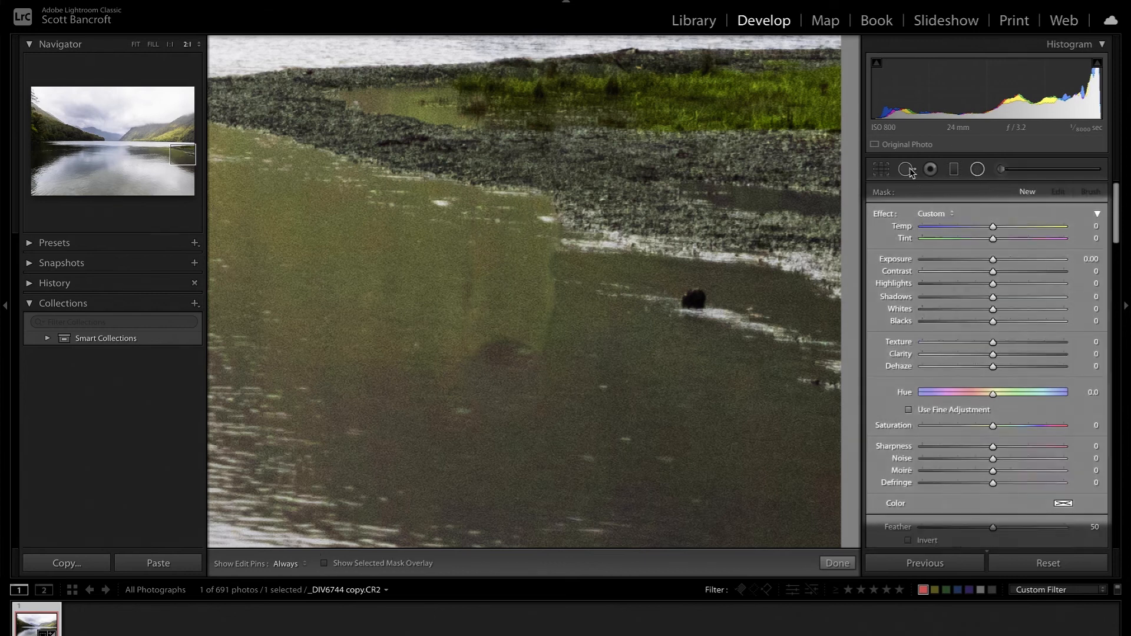
left_click(907, 170)
left_click_drag(555, 258, 549, 346)
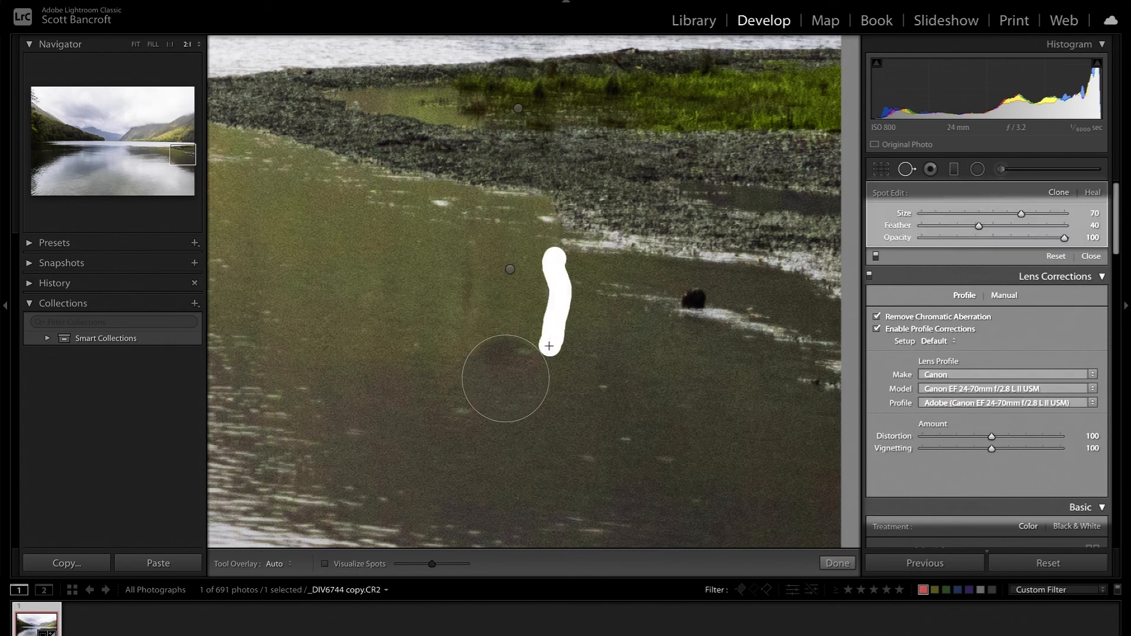
left_click_drag(979, 226, 1046, 227)
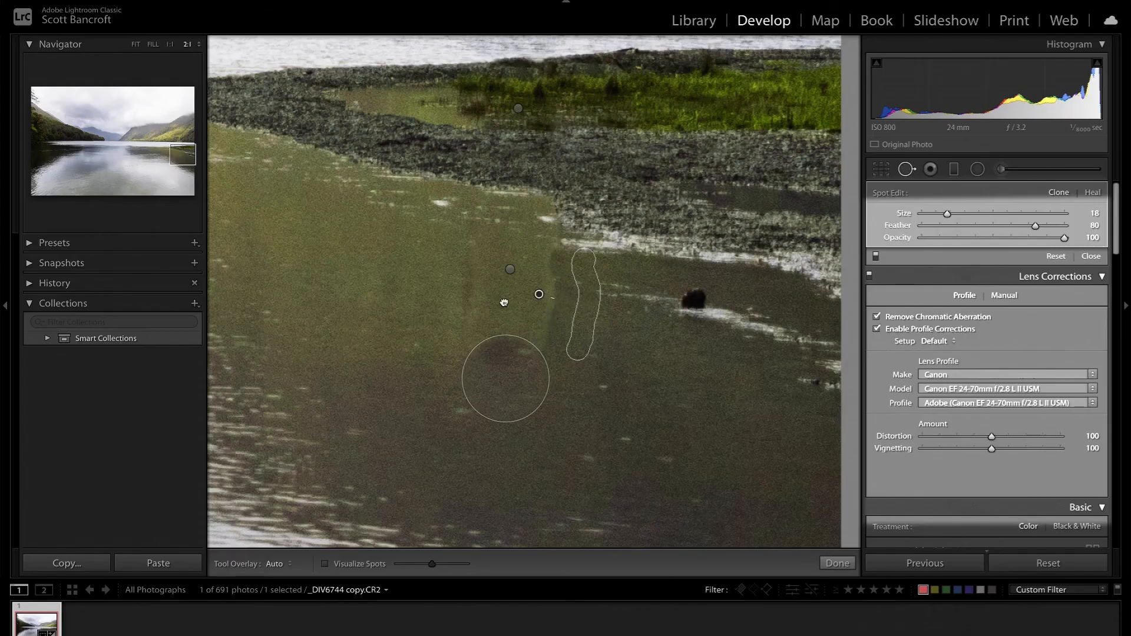
mouse_move(566, 301)
left_mouse_down()
mouse_move(472, 306)
mouse_move(483, 304)
left_mouse_up()
left_click(1093, 193)
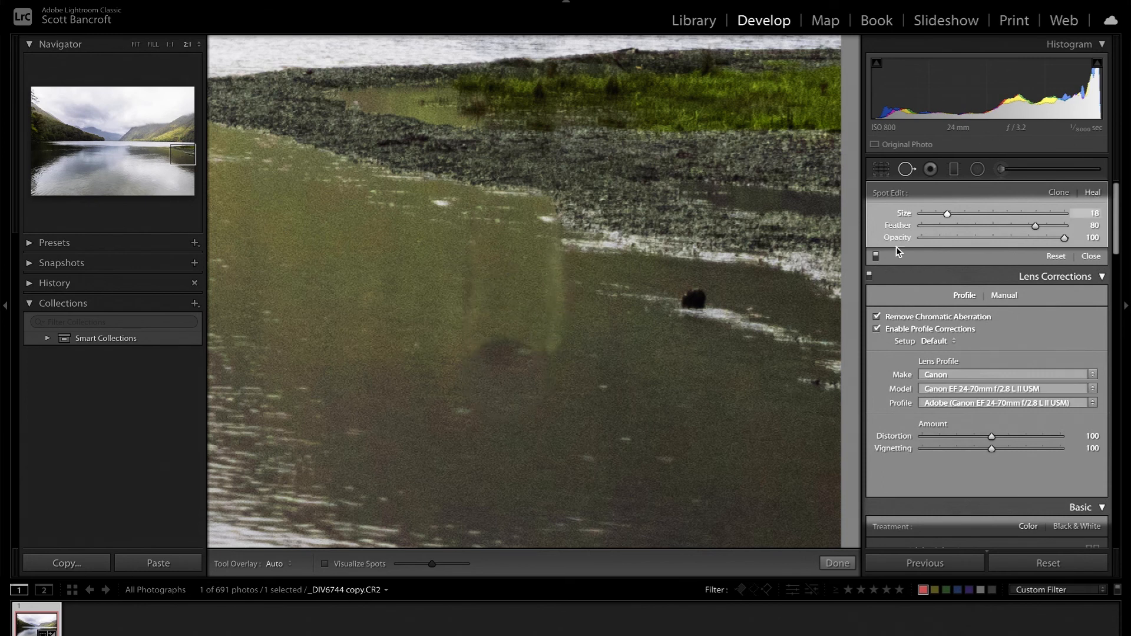
Heal the dark remnant at the reflection's lower end with a size 18 stroke, sampling water to its left, and set Feather to 93
mouse_move(502, 353)
left_mouse_down()
mouse_move(563, 370)
mouse_move(531, 347)
left_mouse_up()
mouse_move(701, 314)
left_mouse_down()
mouse_move(410, 347)
mouse_move(407, 338)
left_mouse_up()
left_click_drag(1036, 227, 1054, 248)
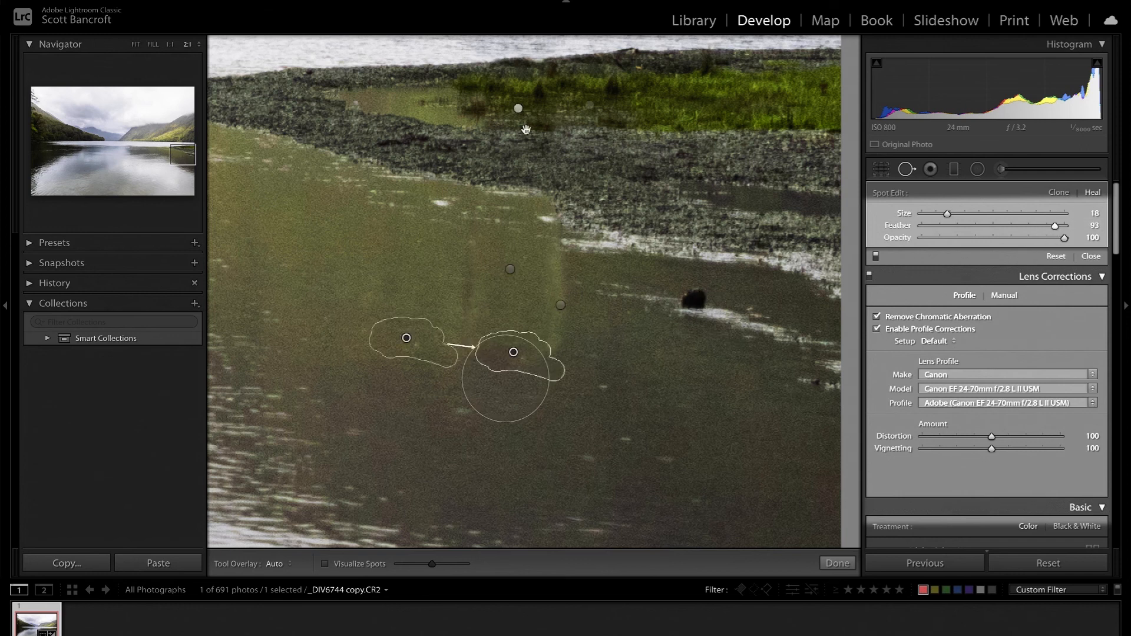
Select the existing Adjustment Brush mask on the bright lake above the grassy bank and set its Shadows to 31
left_click_drag(526, 129, 526, 465)
left_click(1001, 169)
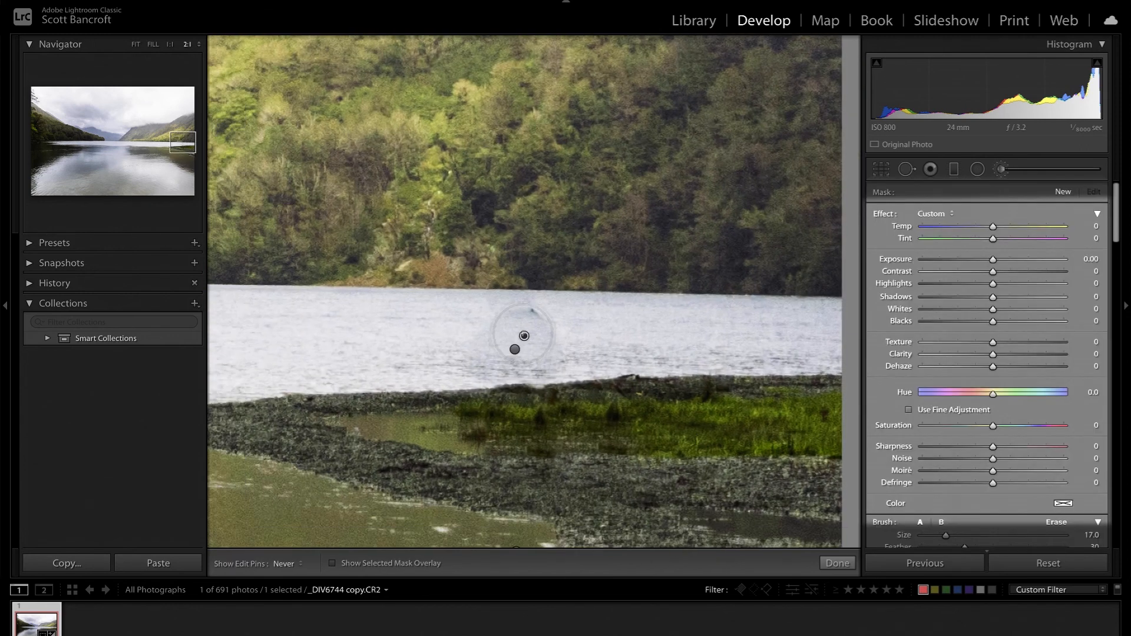
left_click(525, 336)
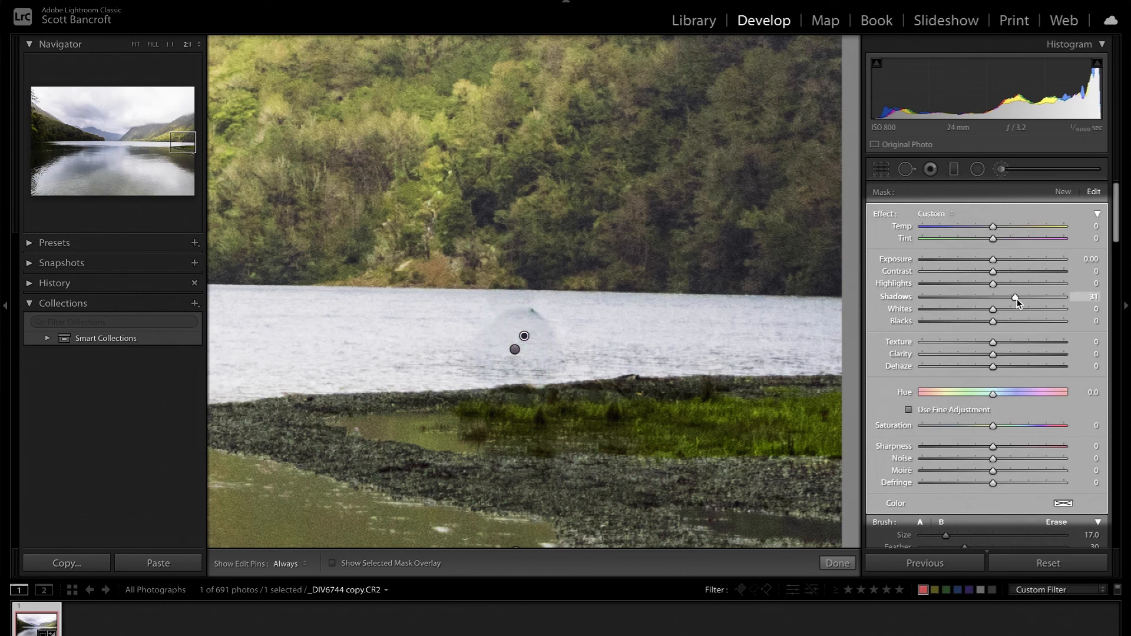
Finish the spot removal and turn the Effects adjustments with the post-crop vignette back on
key("q")
scroll(536, 310, "up", 5)
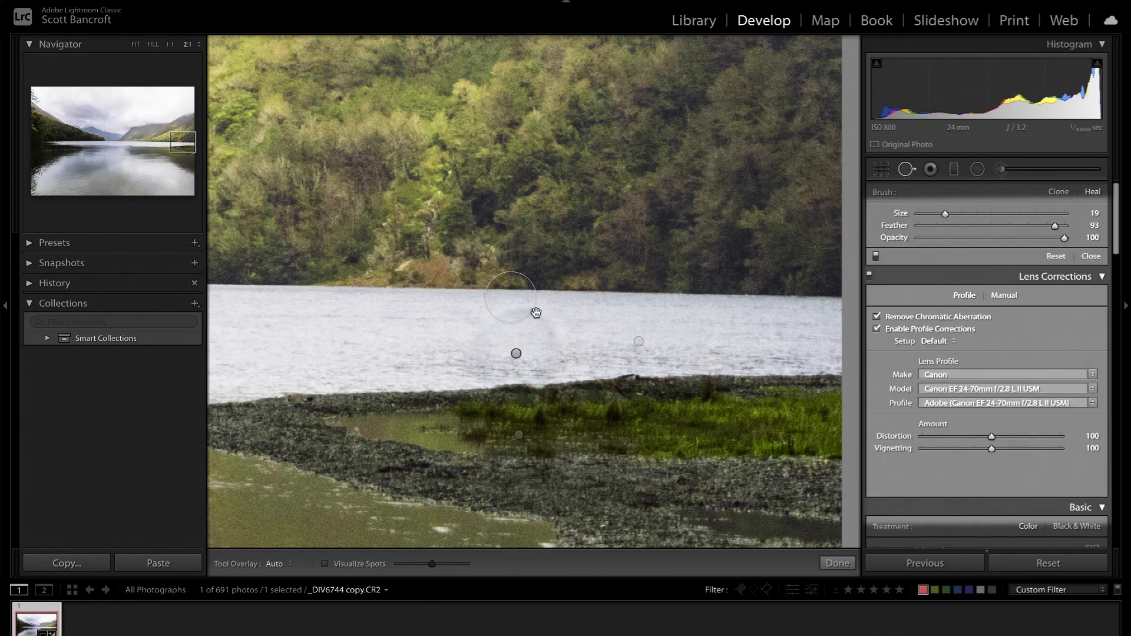
left_click(824, 564)
left_click(135, 45)
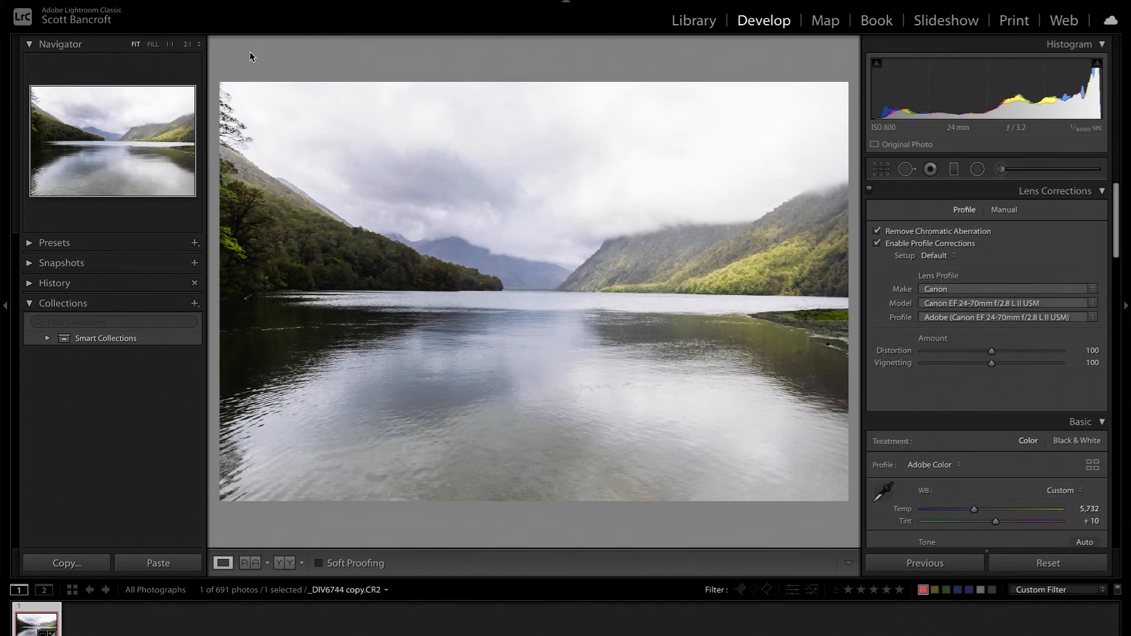
scroll(956, 424, "down", 15)
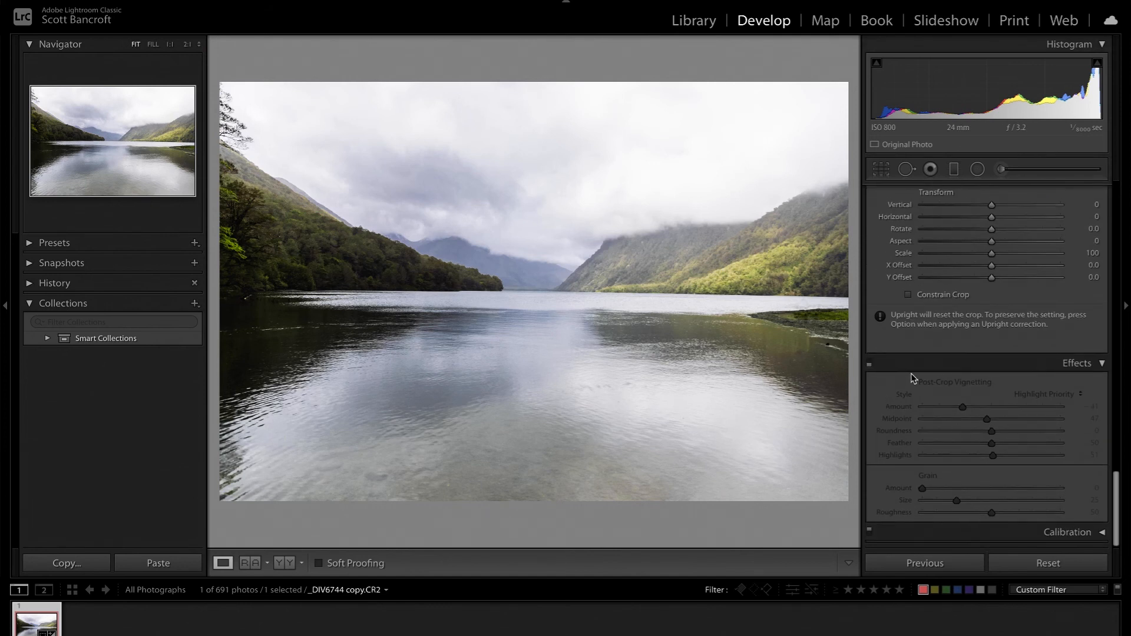
left_click(869, 364)
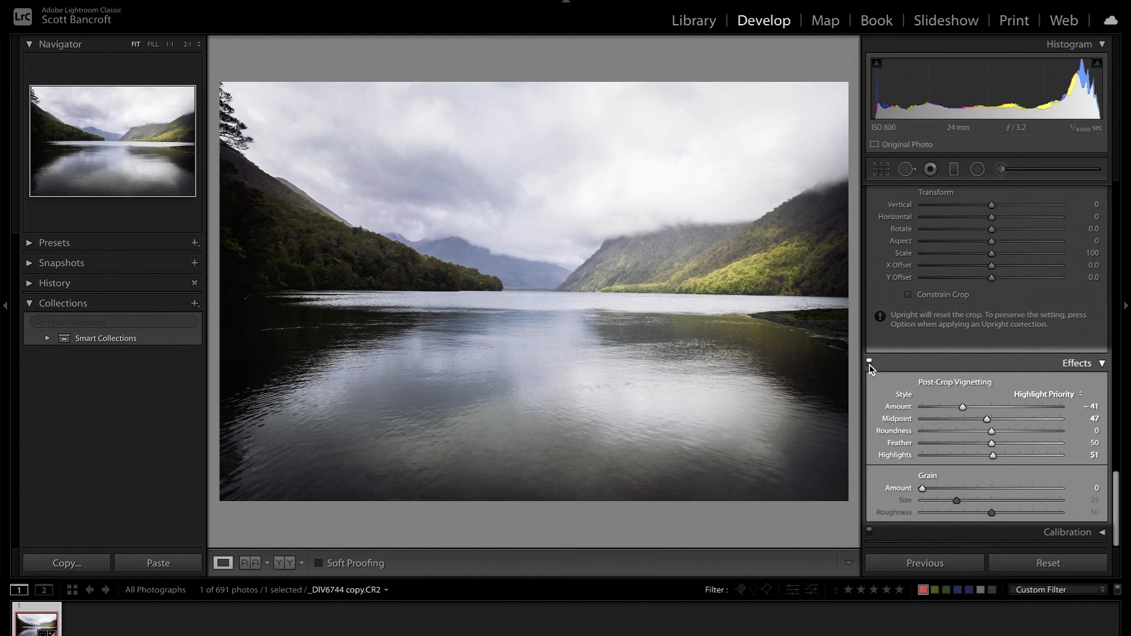
Compare the edited lake photo with its original Before version, ending on the edited version
key("backslash")
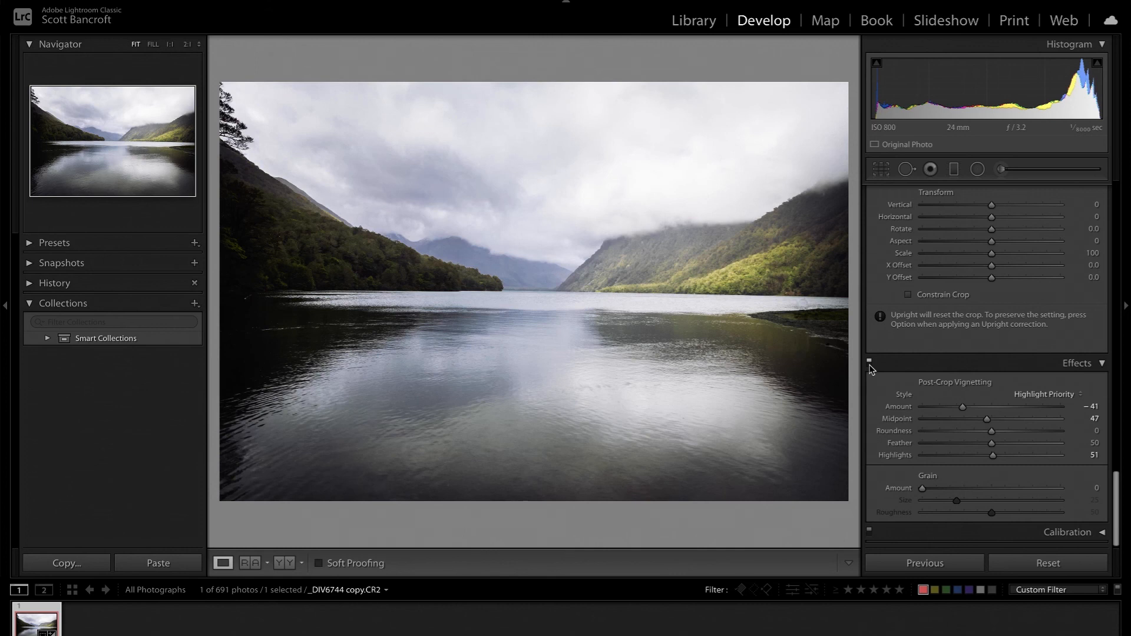
key("backslash")
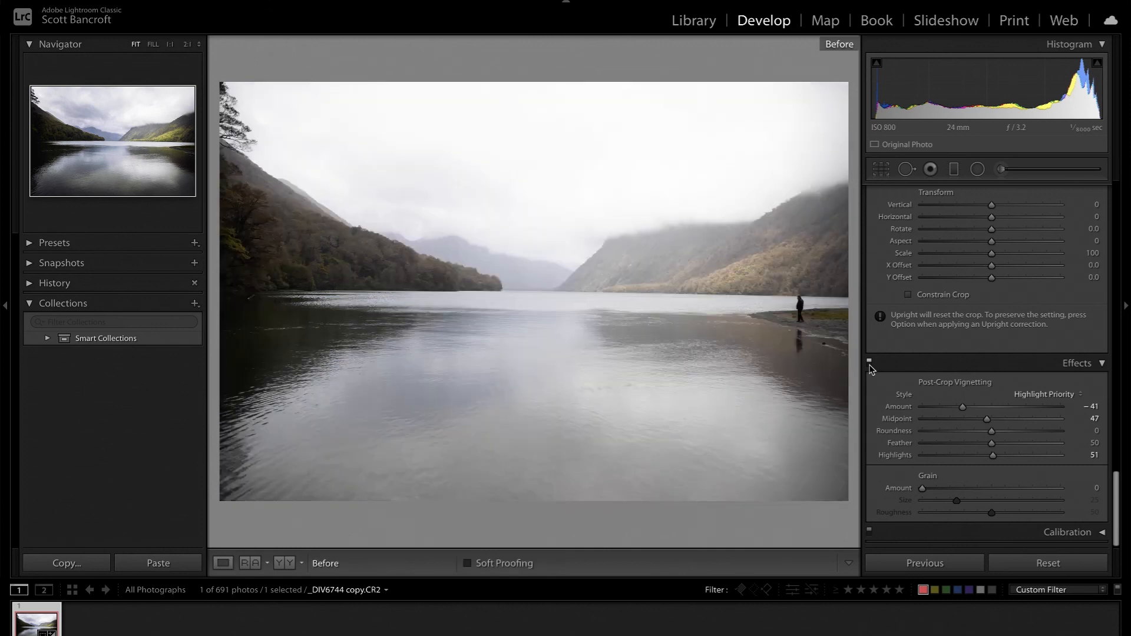
key("backslash")
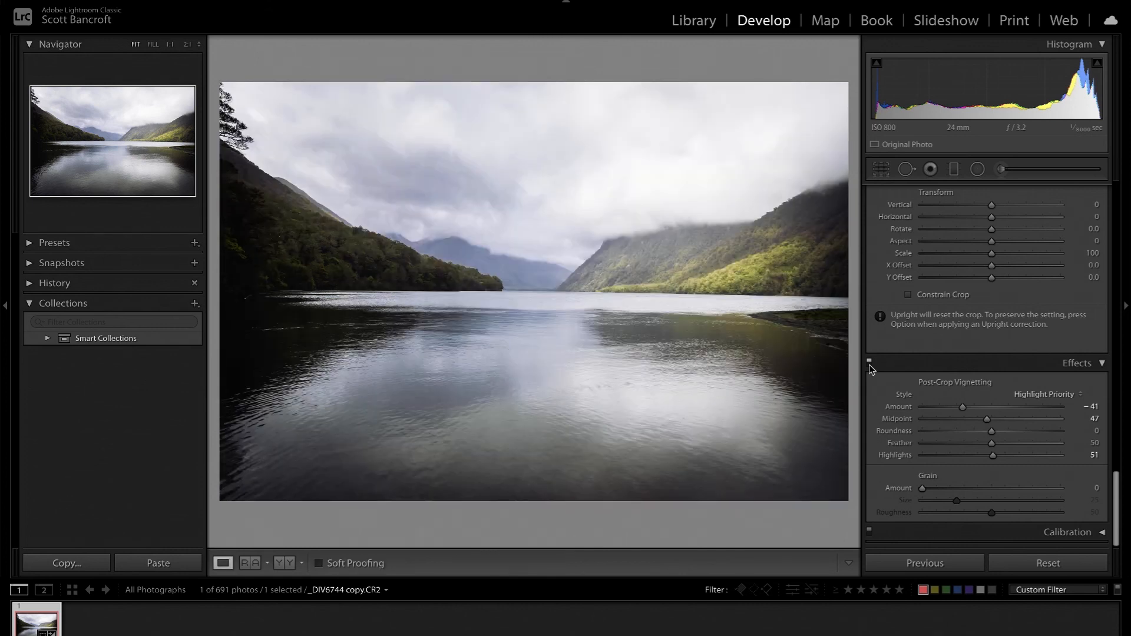